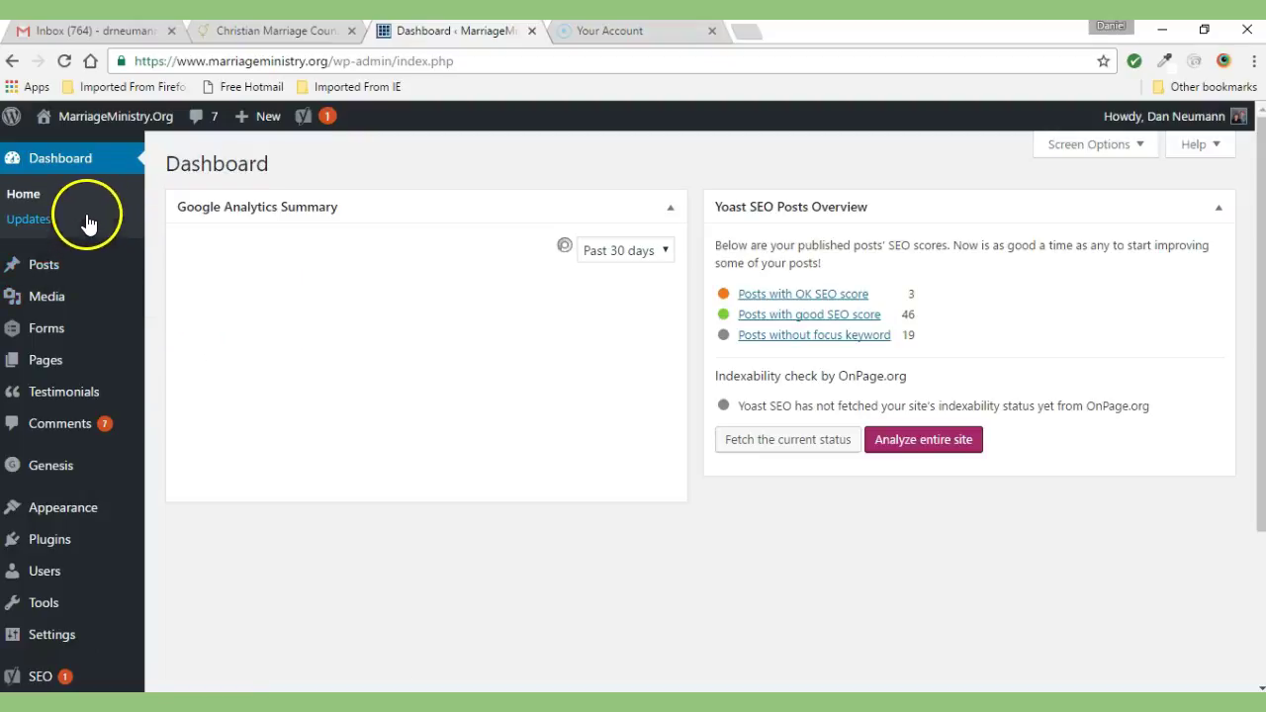
Open the Home page for editing from the list of all pages and launch Page Builder on it
{"action": "mouse_move", "coordinate": [43, 369]}
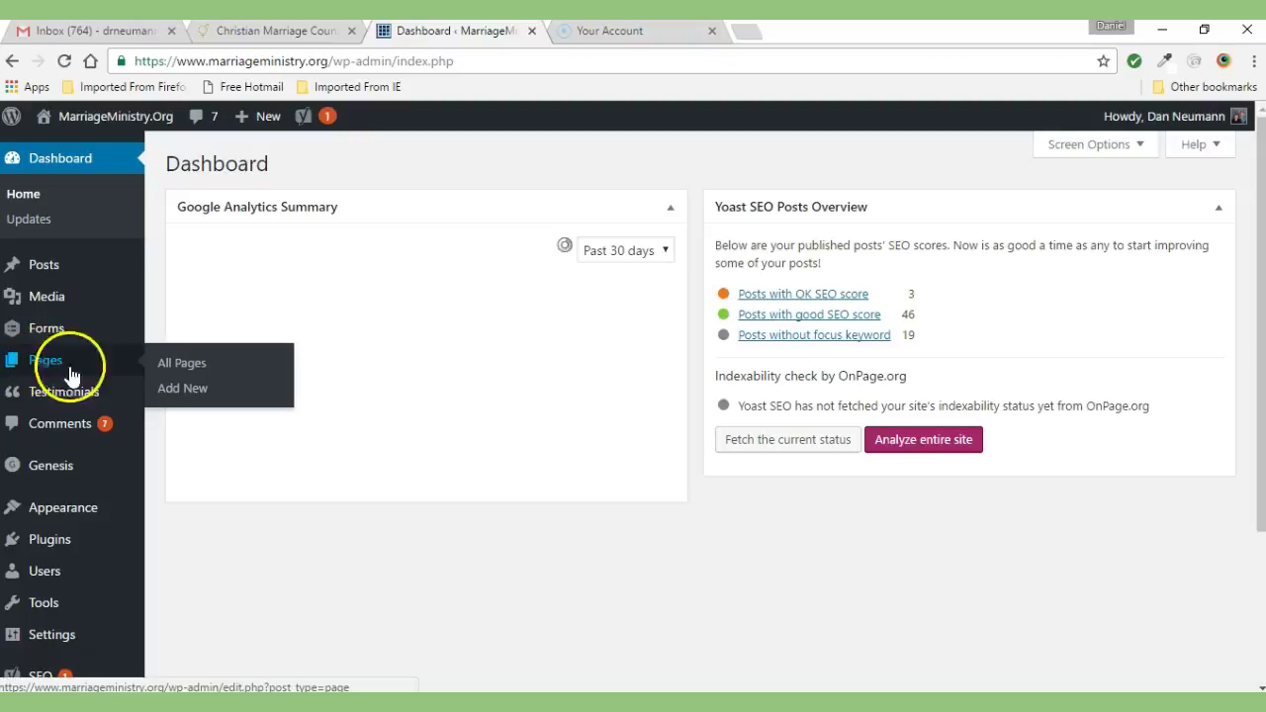
{"action": "left_click", "coordinate": [186, 365]}
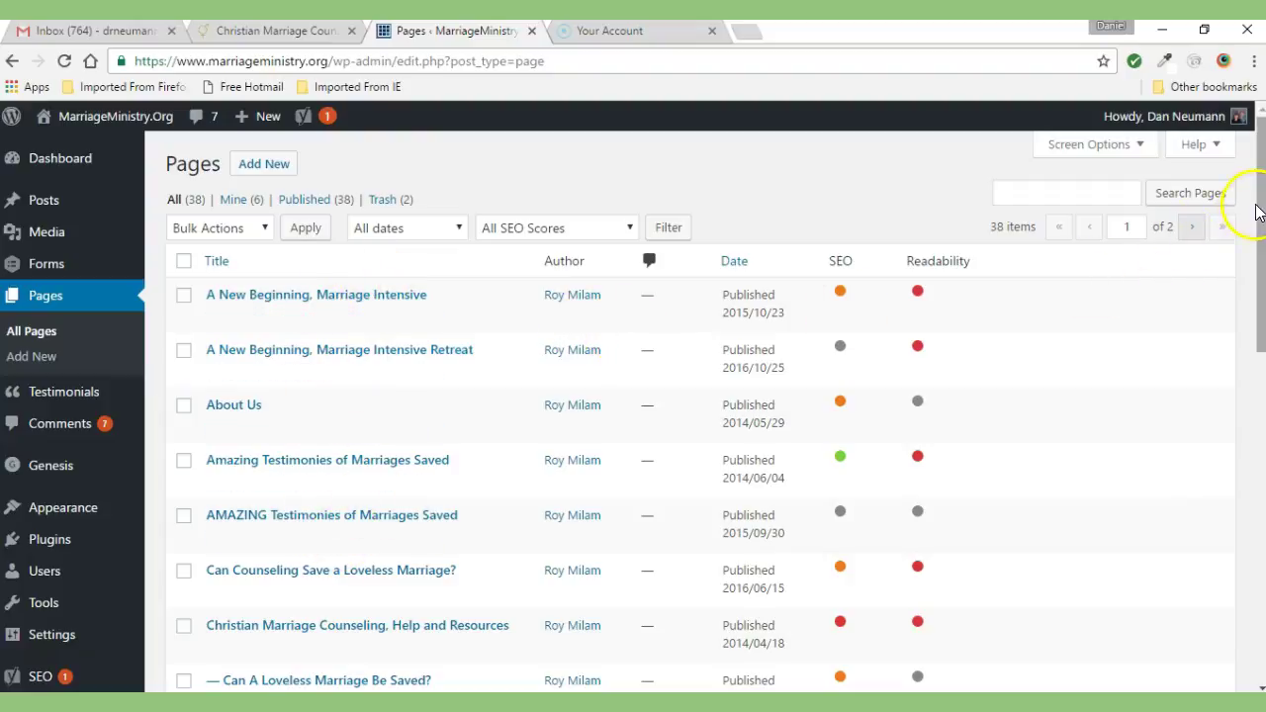
{"action": "left_click_drag", "start_coordinate": [1258, 219], "coordinate": [1260, 538]}
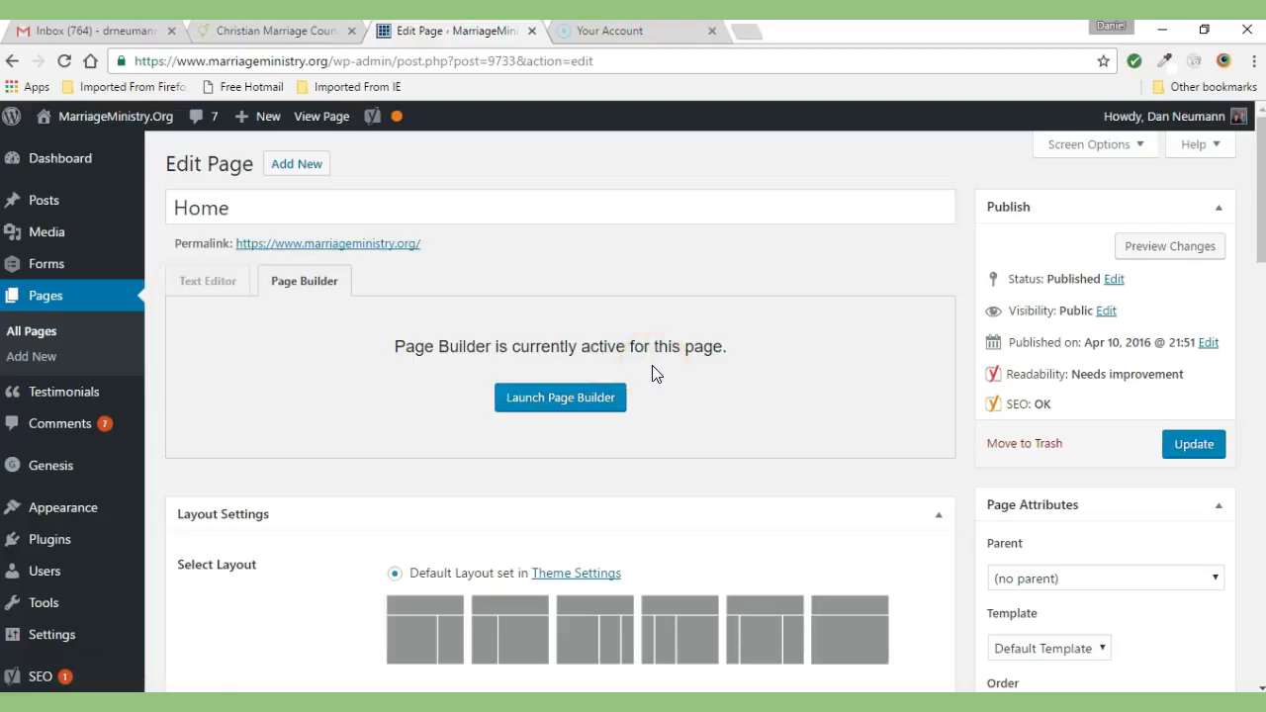
{"action": "left_click", "coordinate": [559, 397]}
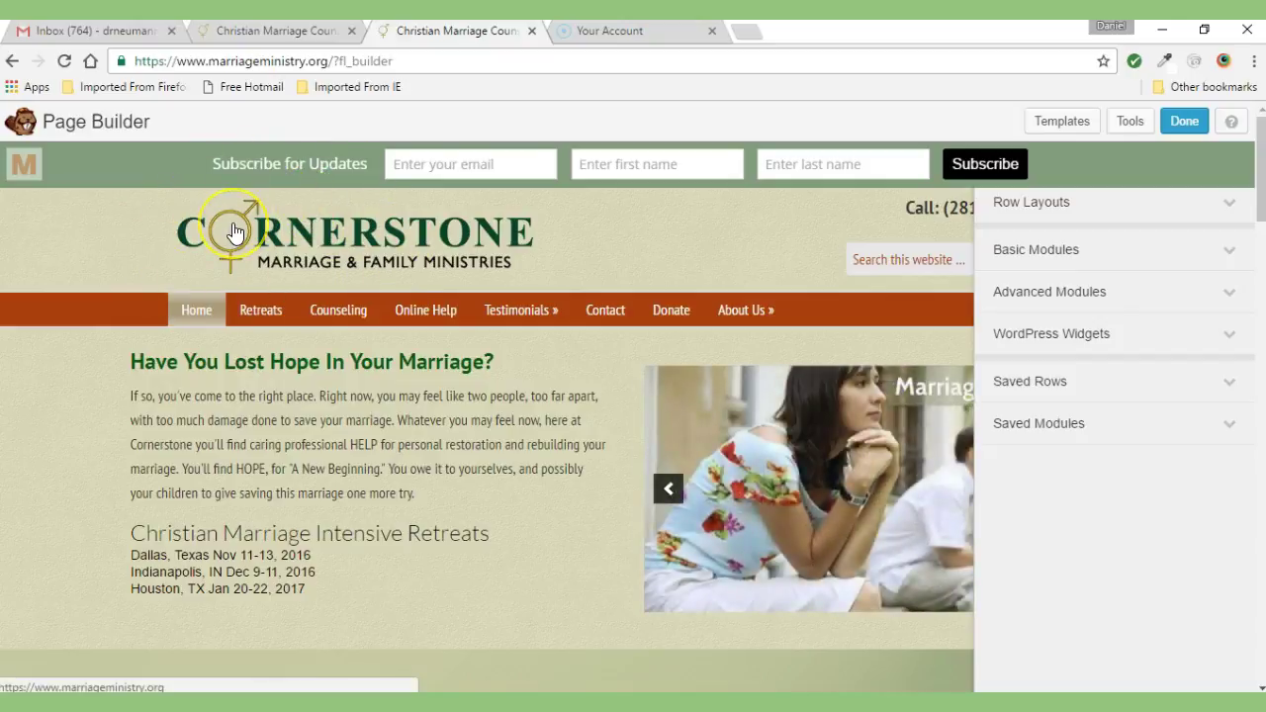
Open the text editor settings of the paragraph under "Have You Lost Hope In Your Marriage?" and cancel without changes
{"action": "left_click", "coordinate": [316, 237]}
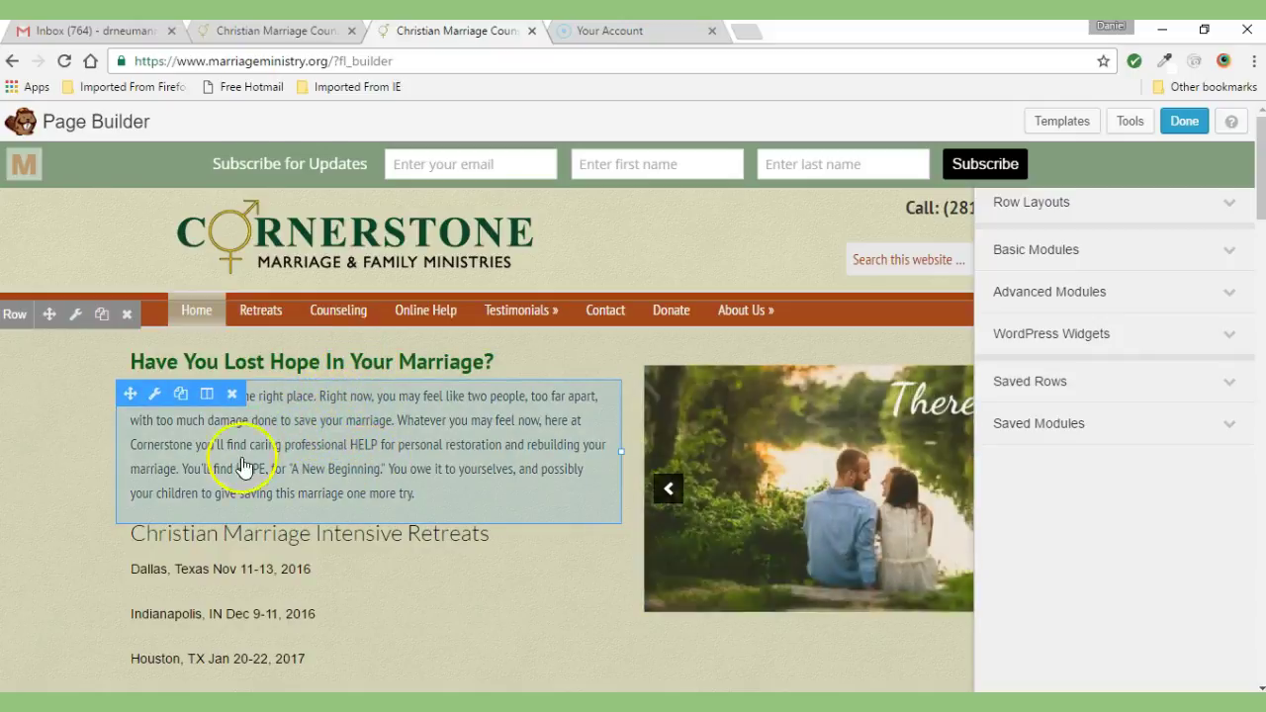
{"action": "left_click", "coordinate": [159, 397]}
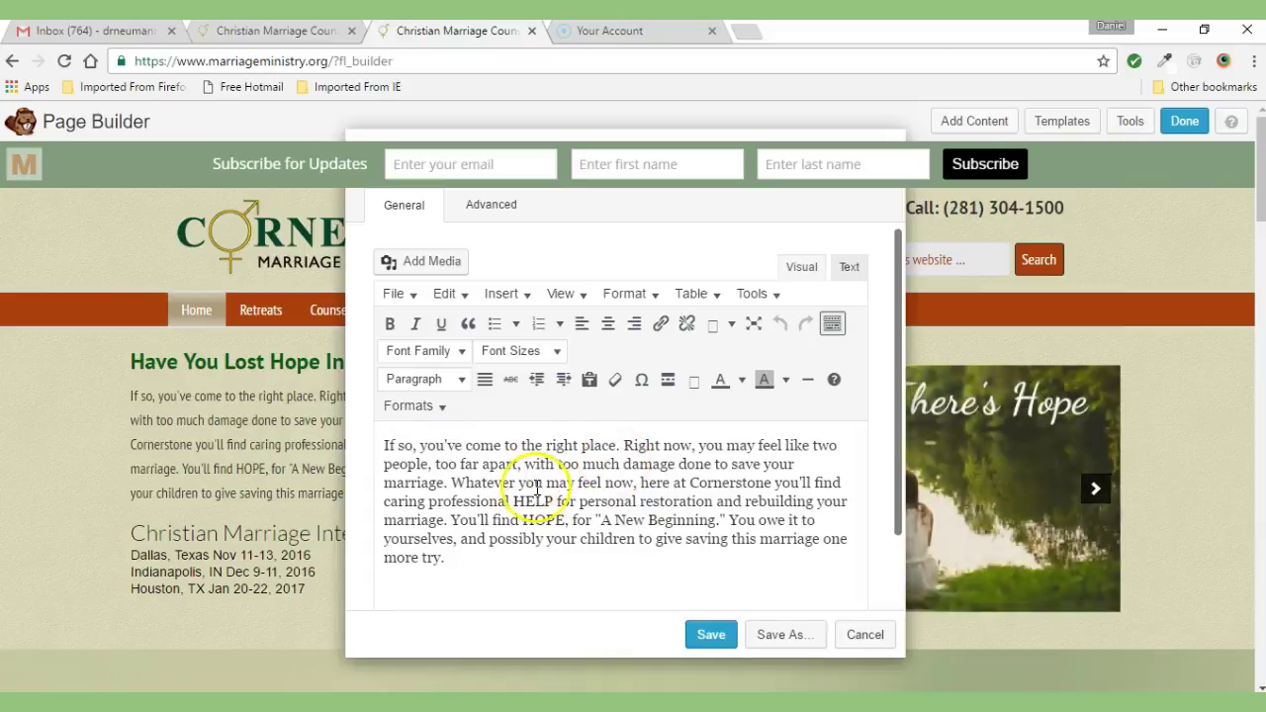
{"action": "left_click", "coordinate": [864, 637]}
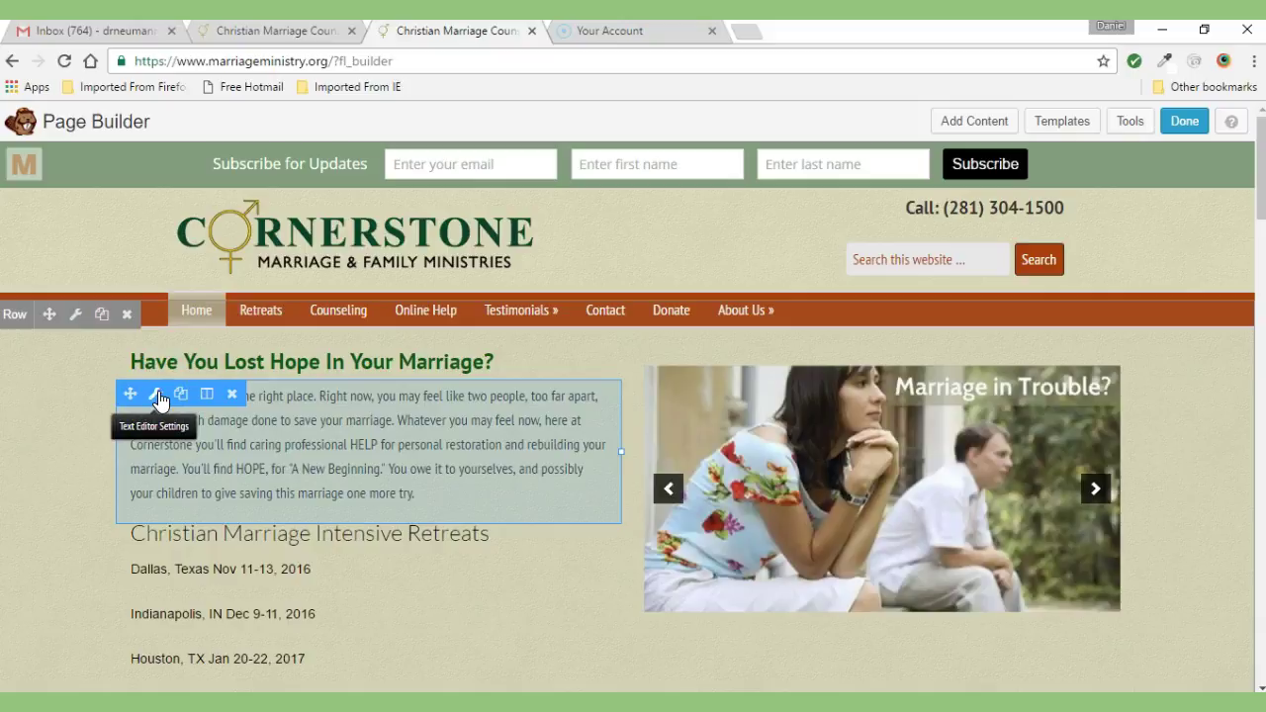
View the general settings of the "Have You Lost Hope In Your Marriage?" heading module and cancel without changes
{"action": "left_click", "coordinate": [266, 370]}
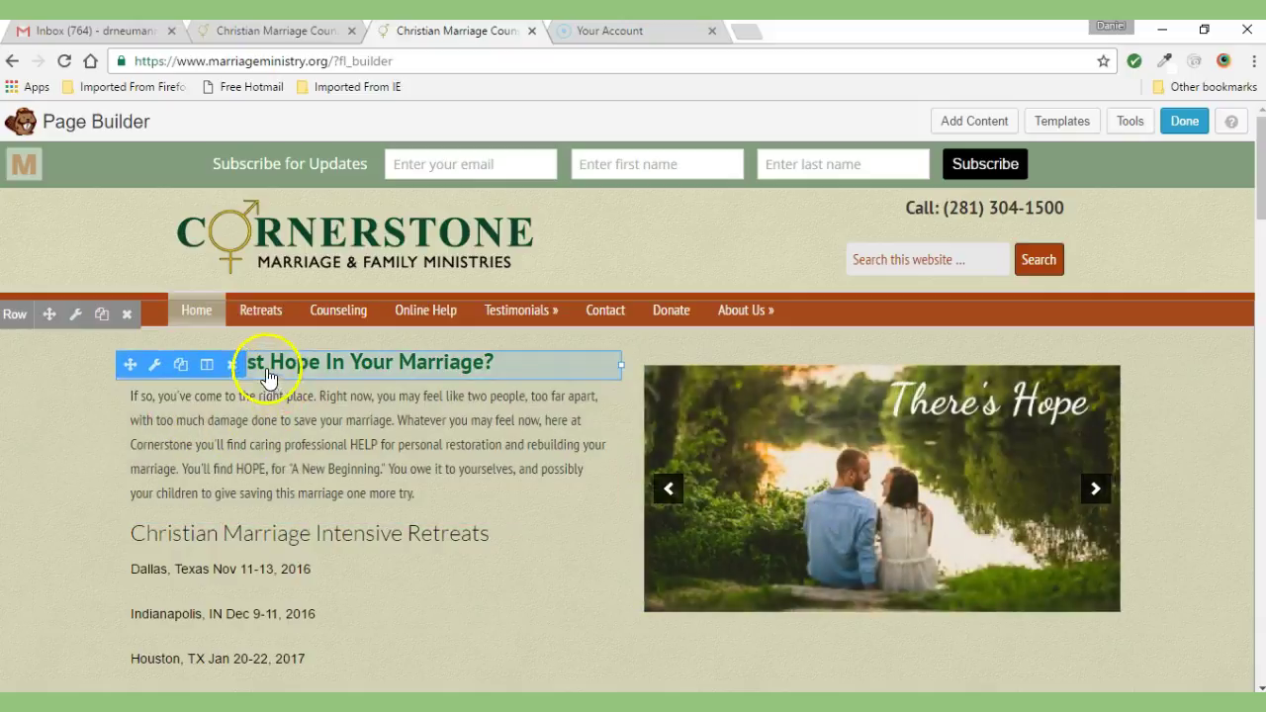
{"action": "left_click", "coordinate": [152, 365]}
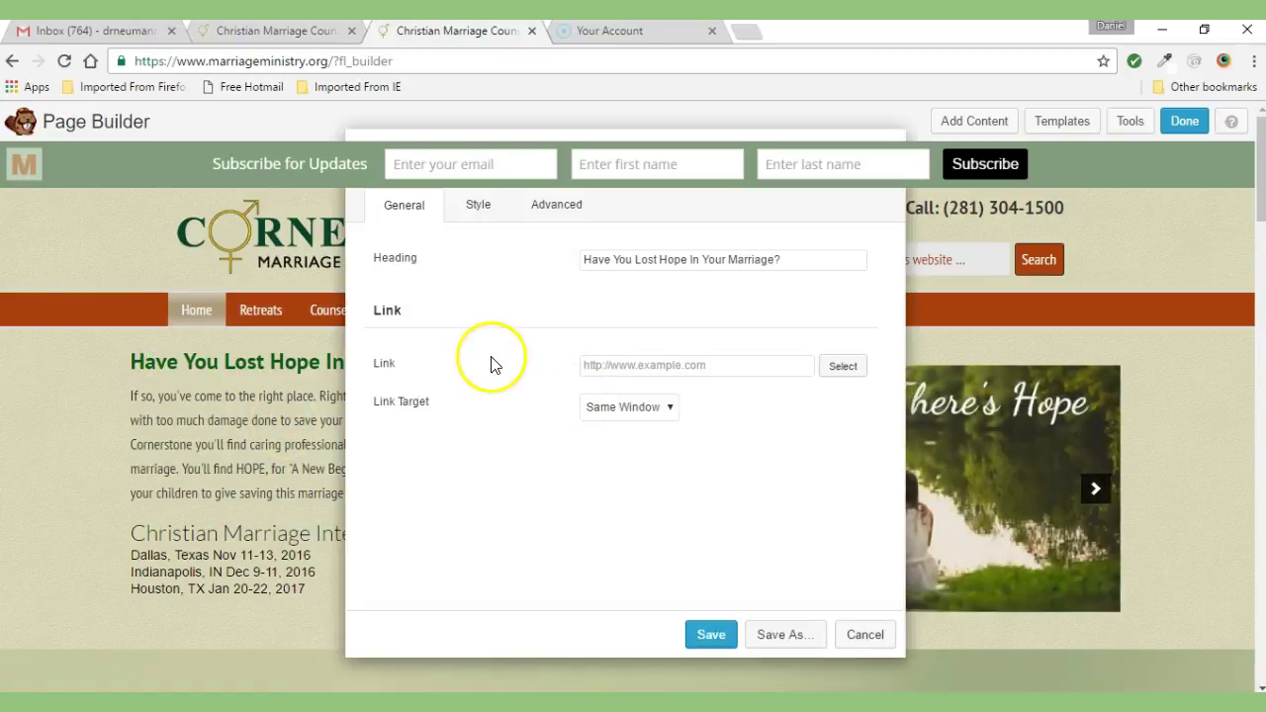
{"action": "left_click", "coordinate": [864, 636]}
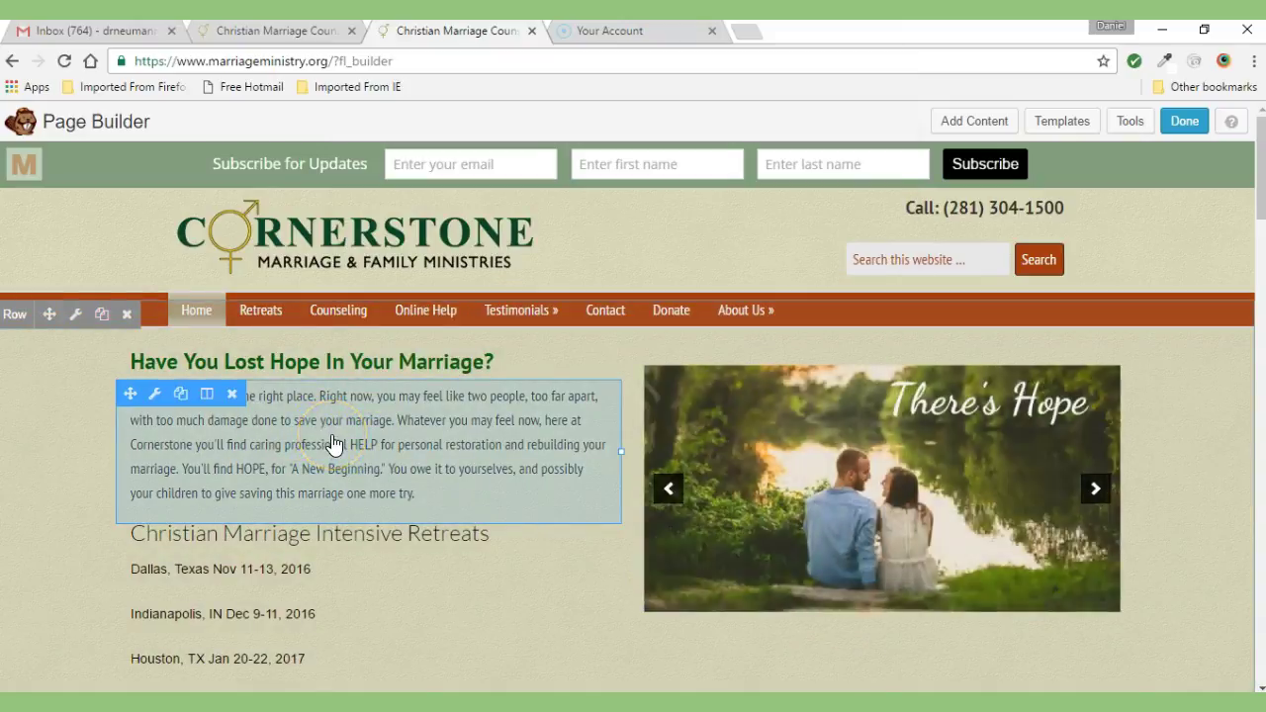
Open the intro paragraph's text editor, move the dialog clear of the page text, and cancel without saving
{"action": "left_click", "coordinate": [156, 395]}
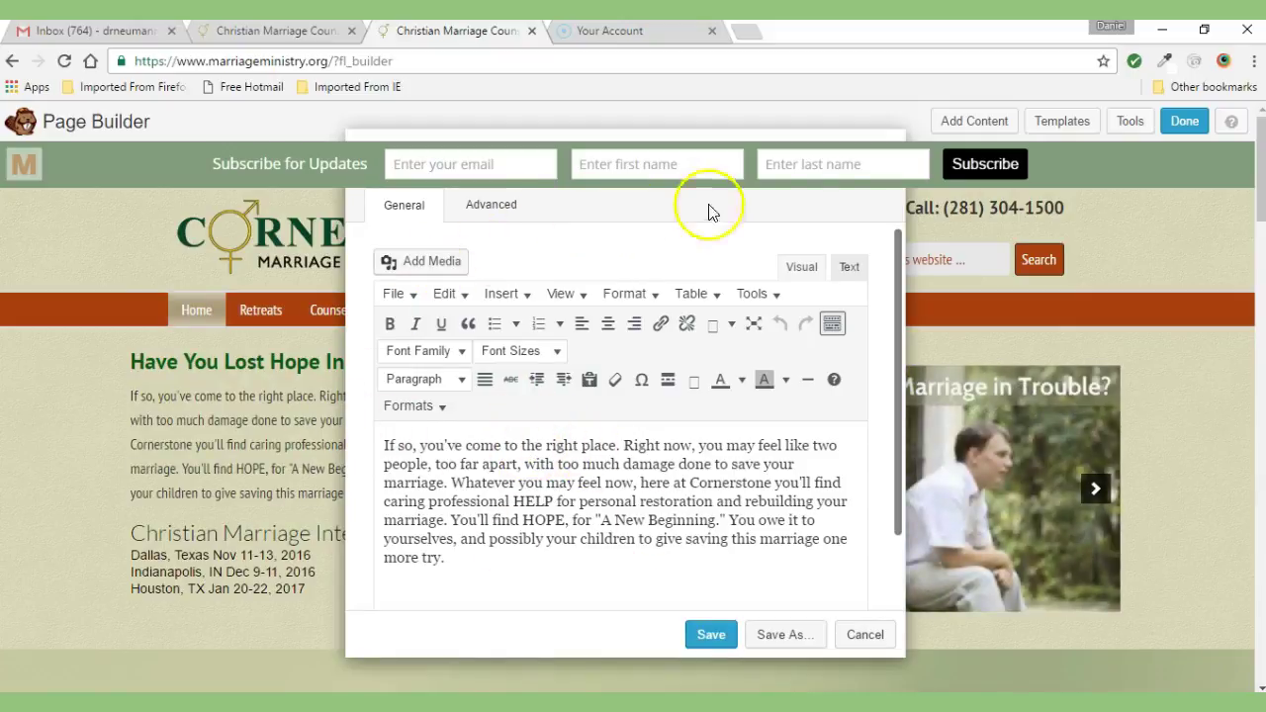
{"action": "mouse_move", "coordinate": [1261, 178]}
{"action": "left_mouse_down"}
{"action": "mouse_move", "coordinate": [1261, 205]}
{"action": "mouse_move", "coordinate": [1260, 188]}
{"action": "left_mouse_up"}
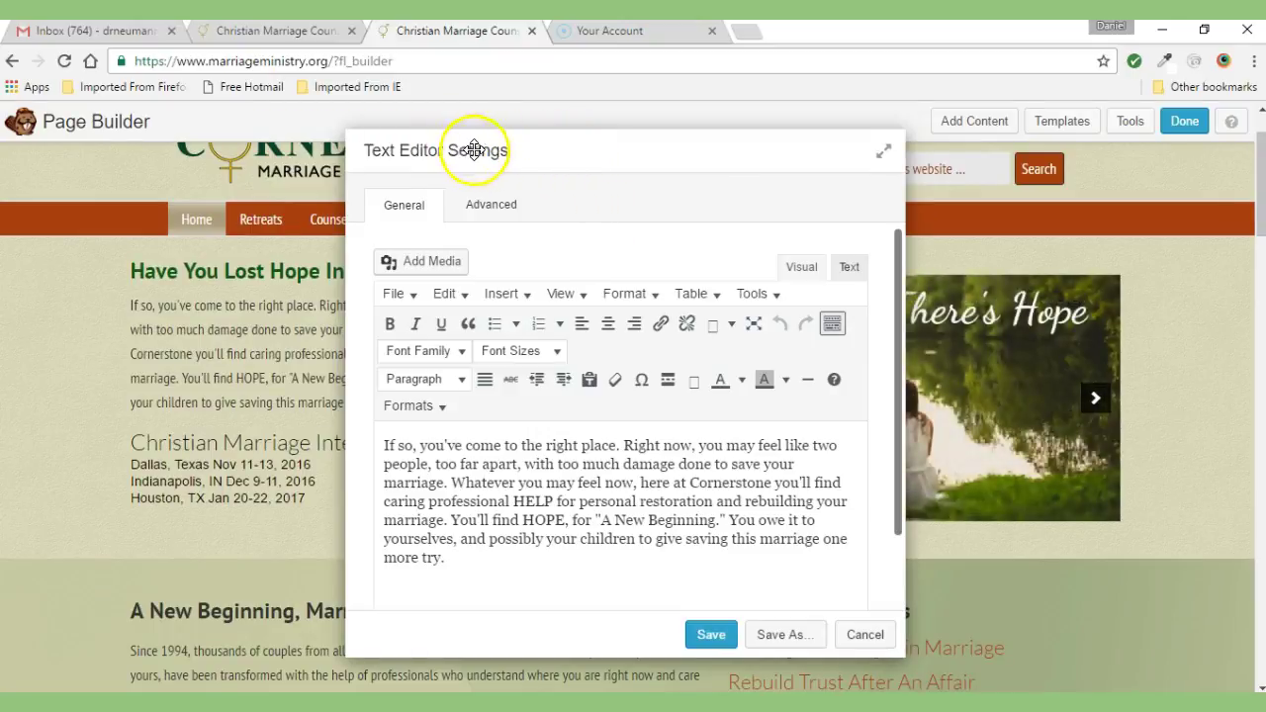
{"action": "left_click_drag", "start_coordinate": [472, 150], "coordinate": [768, 157]}
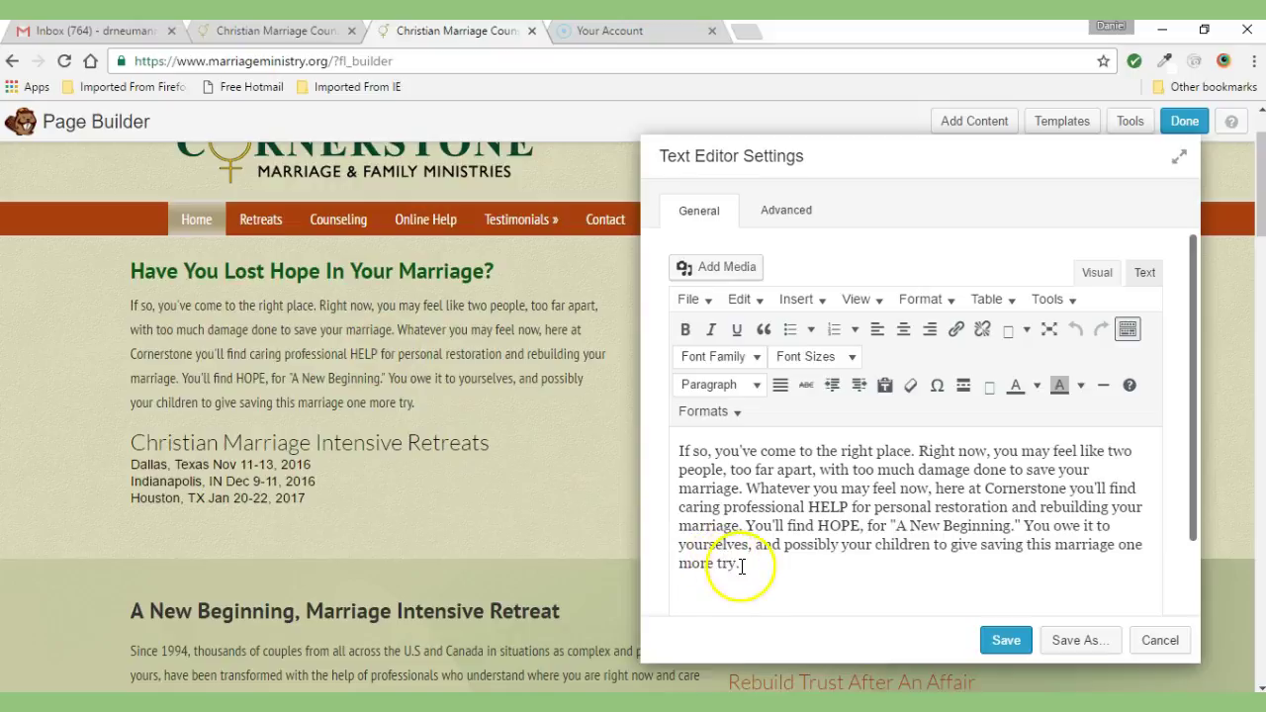
{"action": "left_click", "coordinate": [759, 504]}
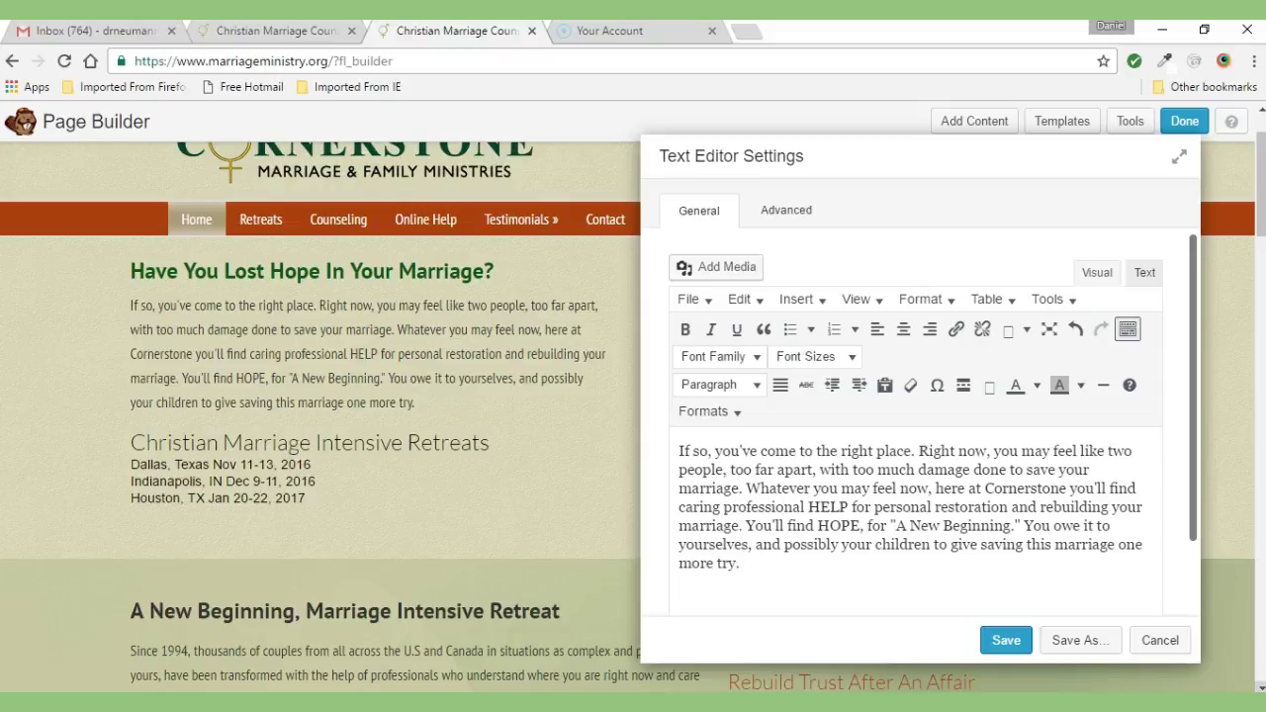
{"action": "left_click", "coordinate": [1160, 641]}
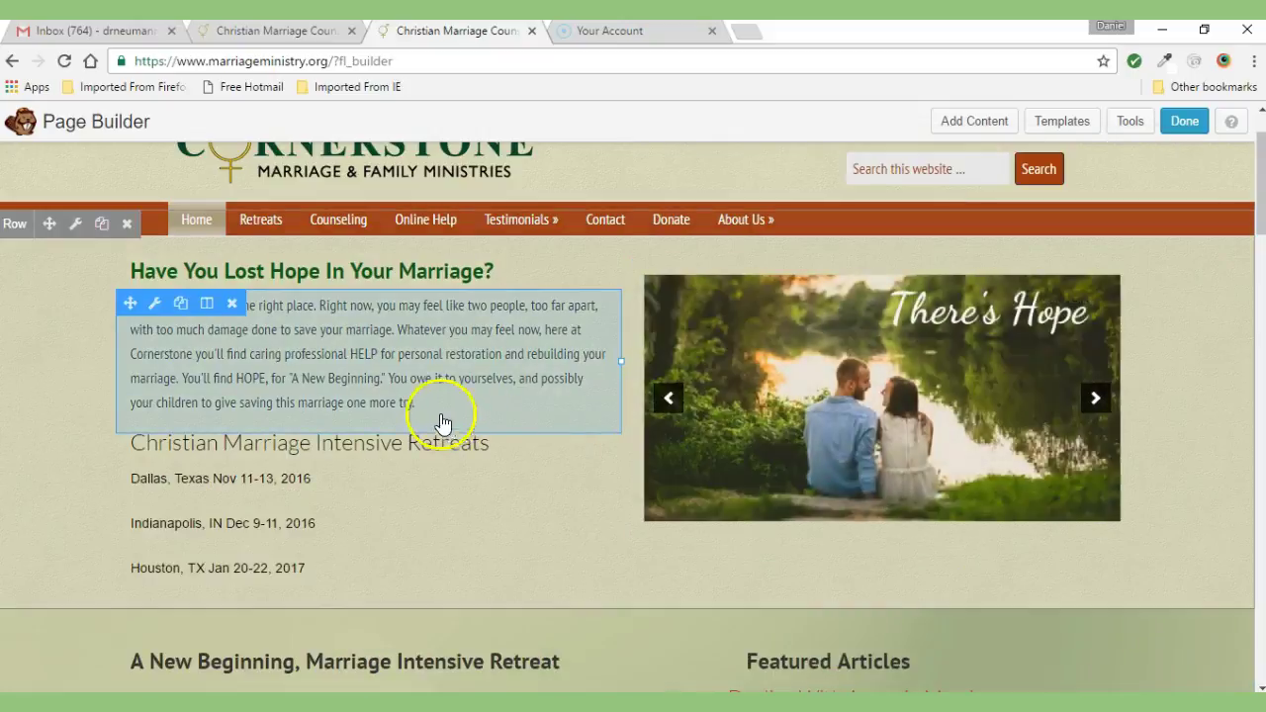
Reopen the intro paragraph's text editor to examine its save and cancel choices, and close it unchanged
{"action": "left_click", "coordinate": [154, 308]}
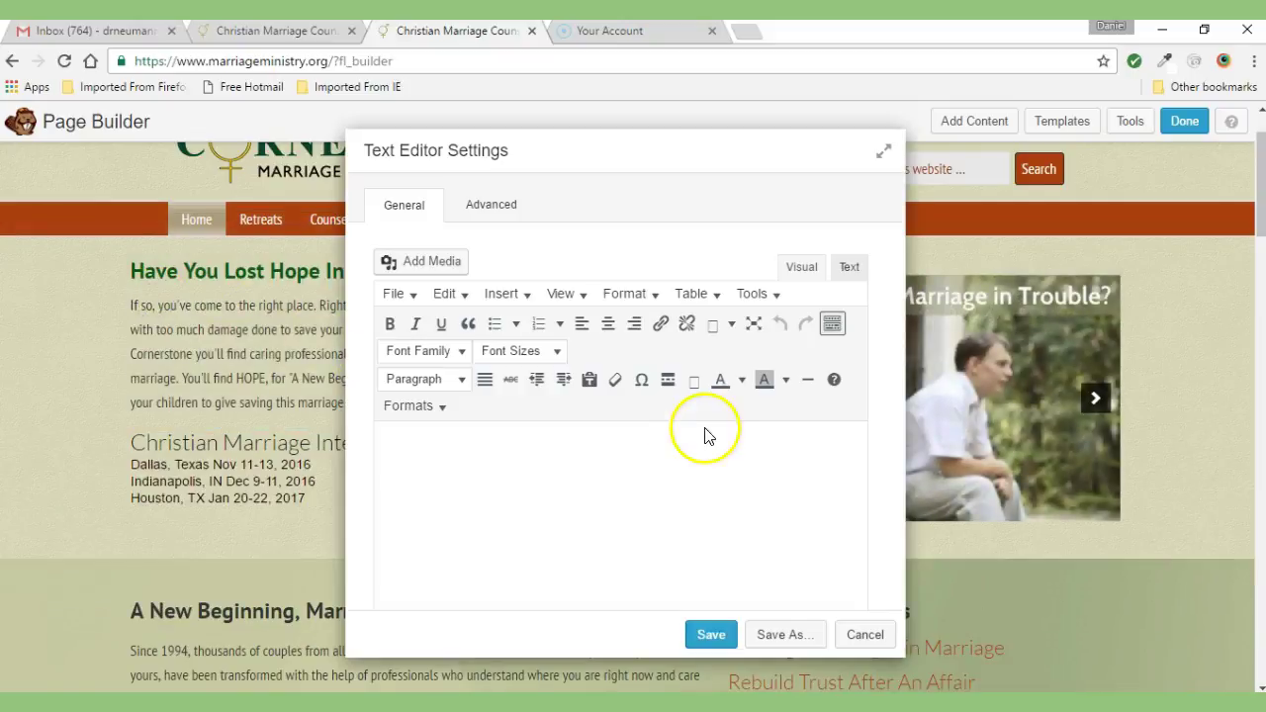
{"action": "left_click", "coordinate": [710, 643]}
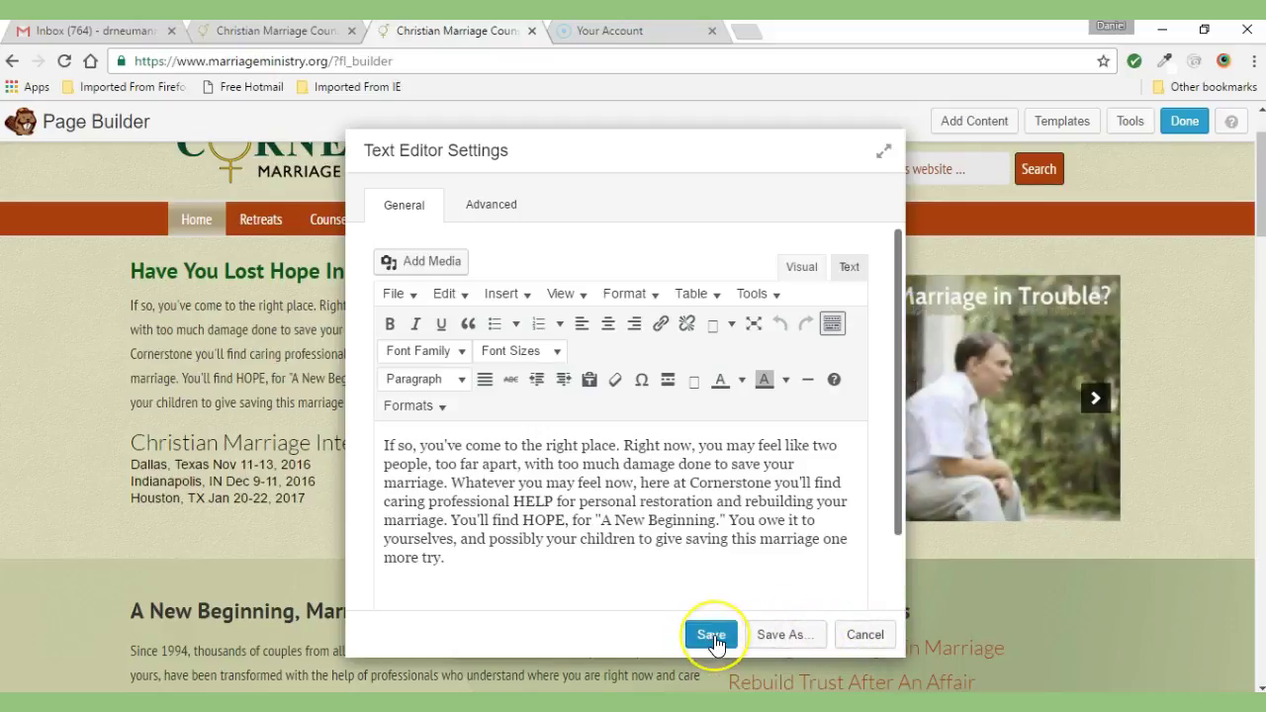
{"action": "left_click", "coordinate": [866, 638]}
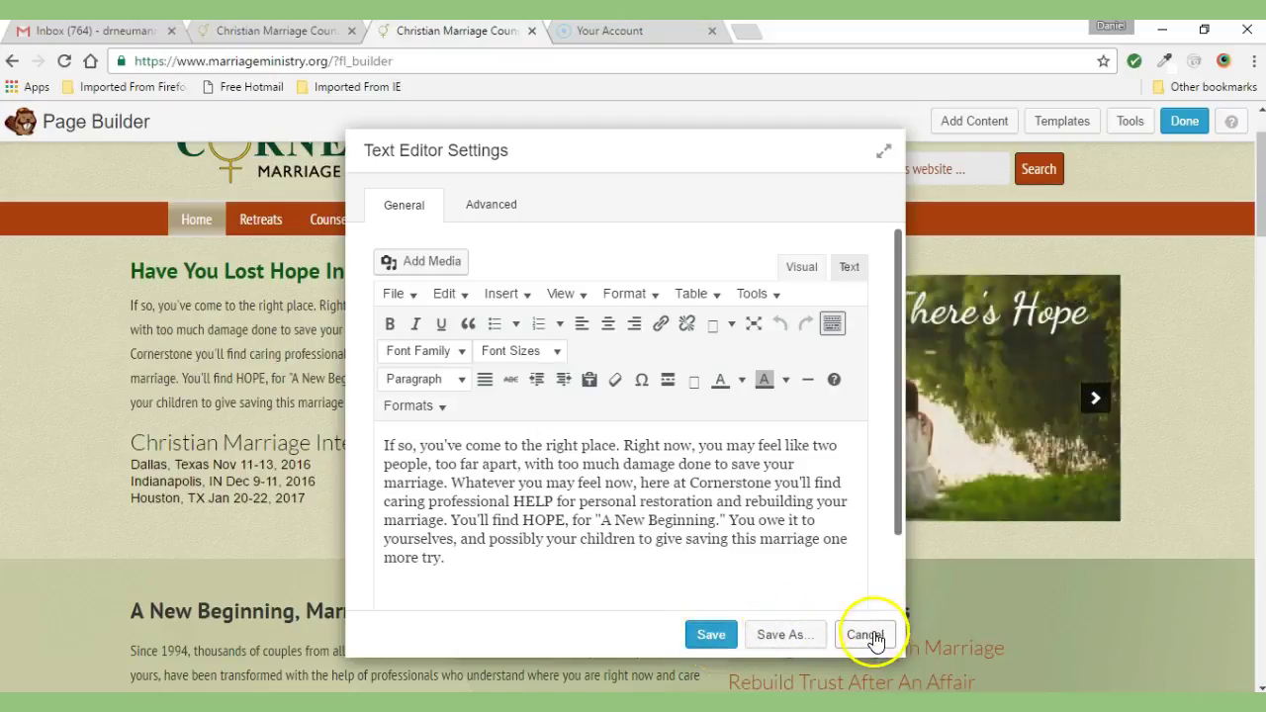
{"action": "left_click", "coordinate": [714, 638]}
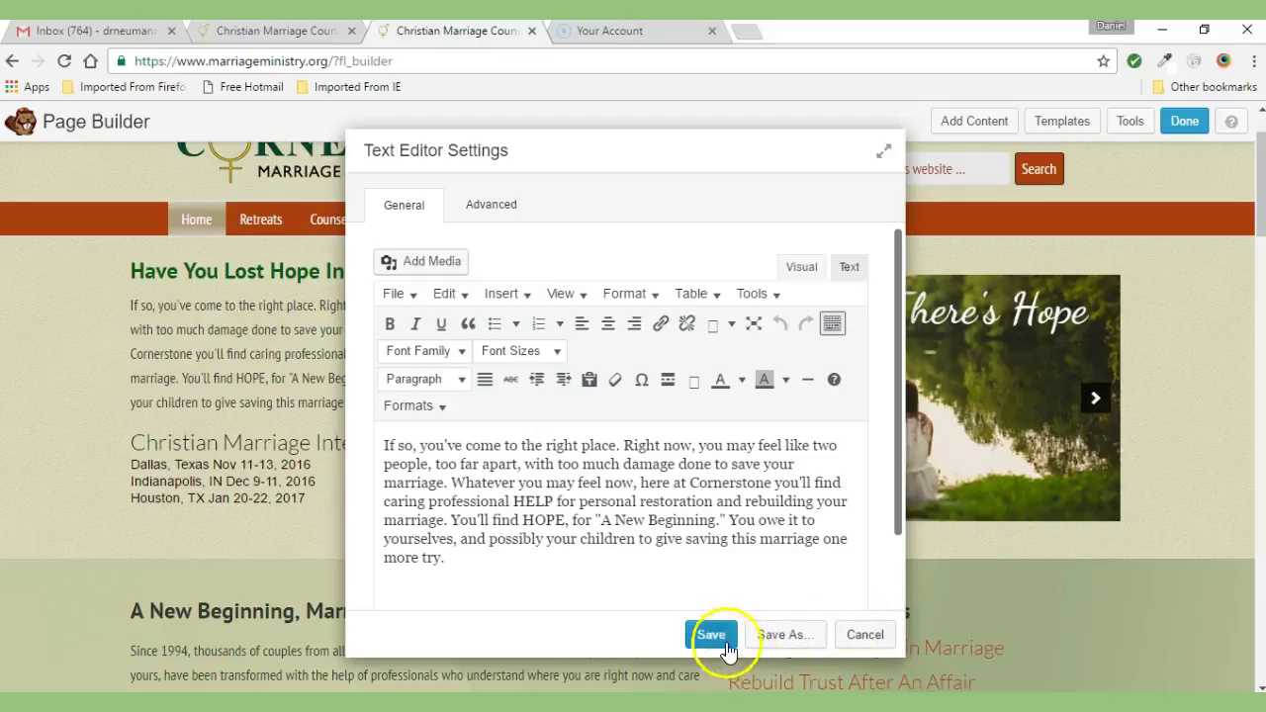
{"action": "left_click", "coordinate": [857, 638]}
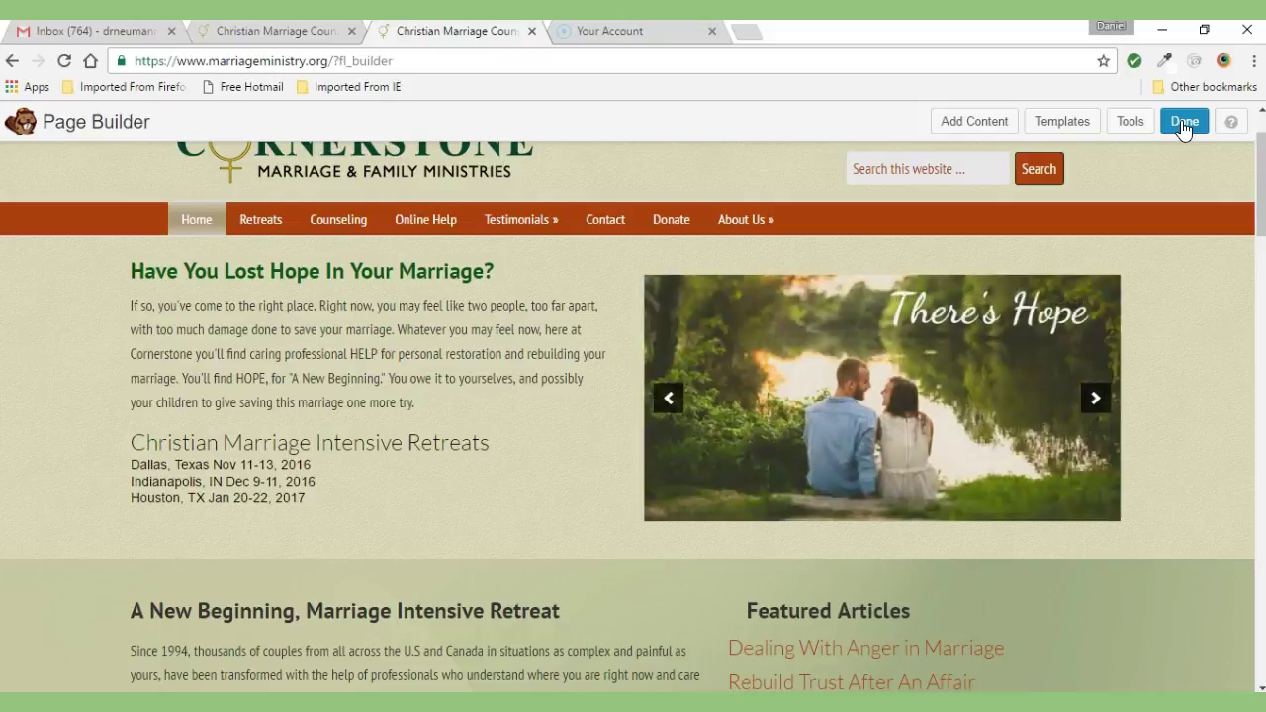
Finish editing by publishing the home page changes, and reopen the page in Page Builder
{"action": "left_click", "coordinate": [1183, 122]}
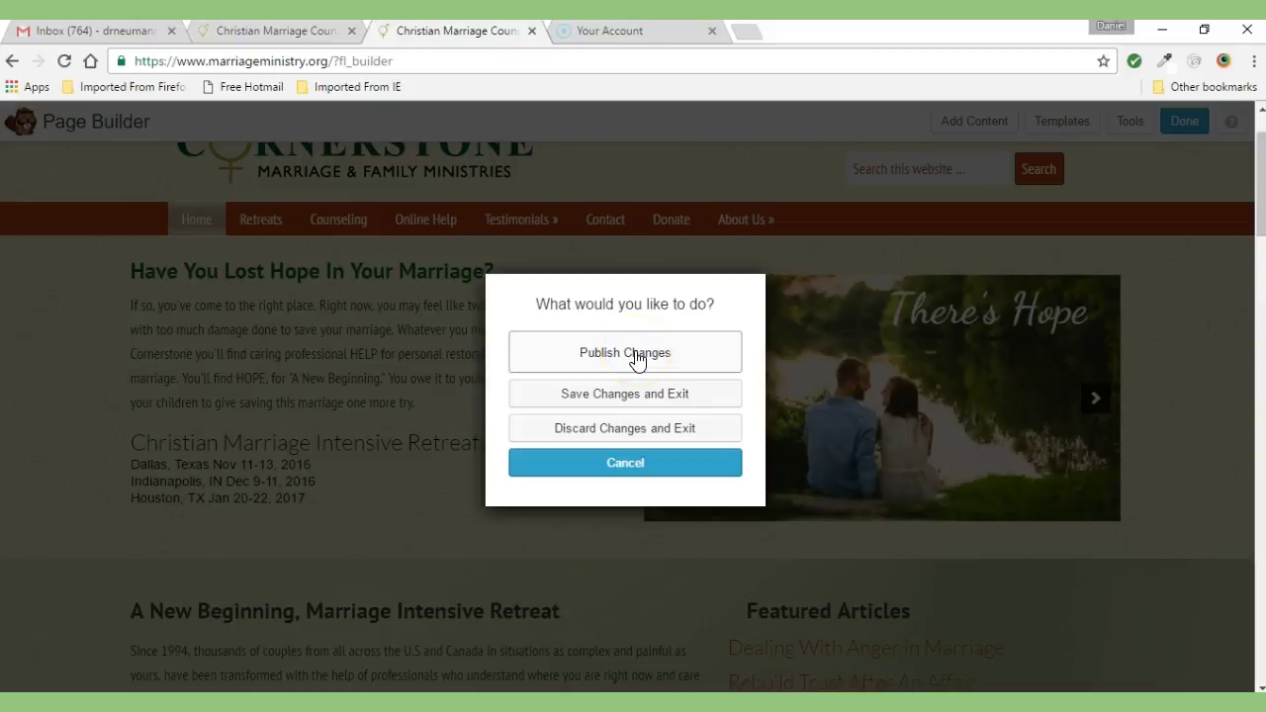
{"action": "left_click", "coordinate": [638, 358]}
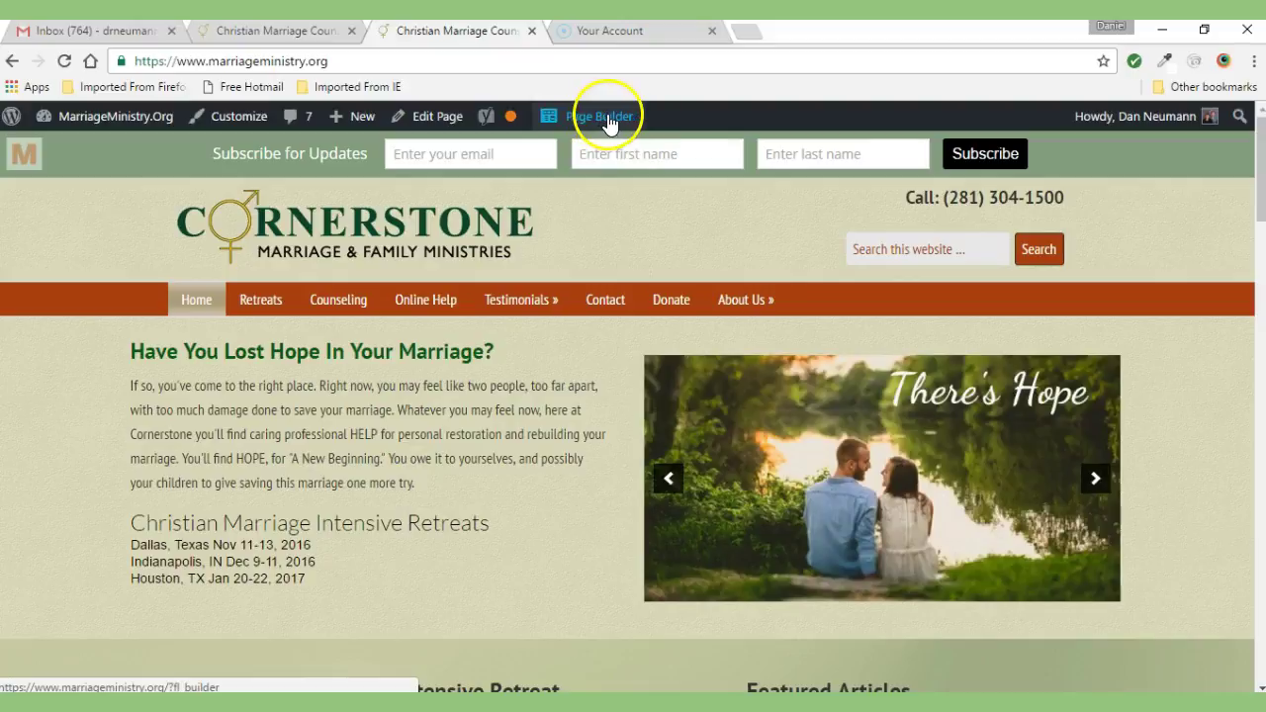
{"action": "left_click", "coordinate": [608, 118]}
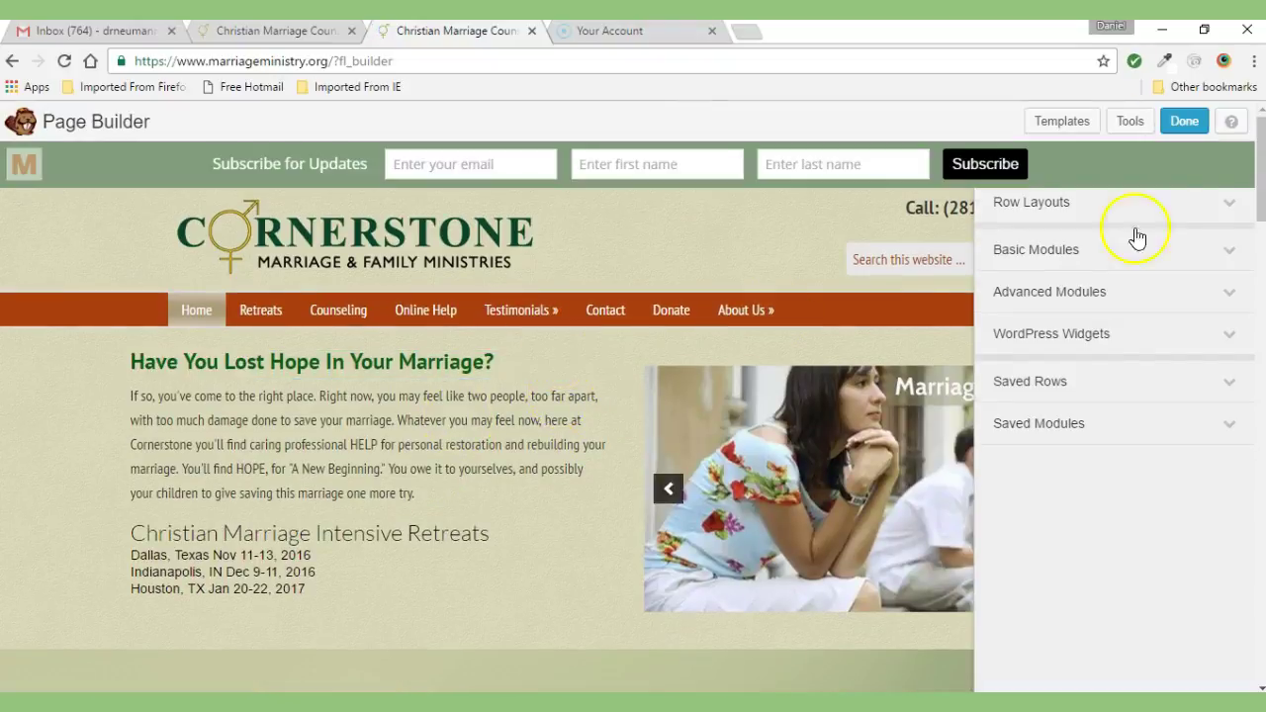
Close the panel of row layouts and modules so the full width of the home page can be edited
{"action": "mouse_move", "coordinate": [1261, 165]}
{"action": "left_mouse_down"}
{"action": "mouse_move", "coordinate": [1262, 191]}
{"action": "mouse_move", "coordinate": [1264, 159]}
{"action": "left_mouse_up"}
{"action": "mouse_move", "coordinate": [555, 429]}
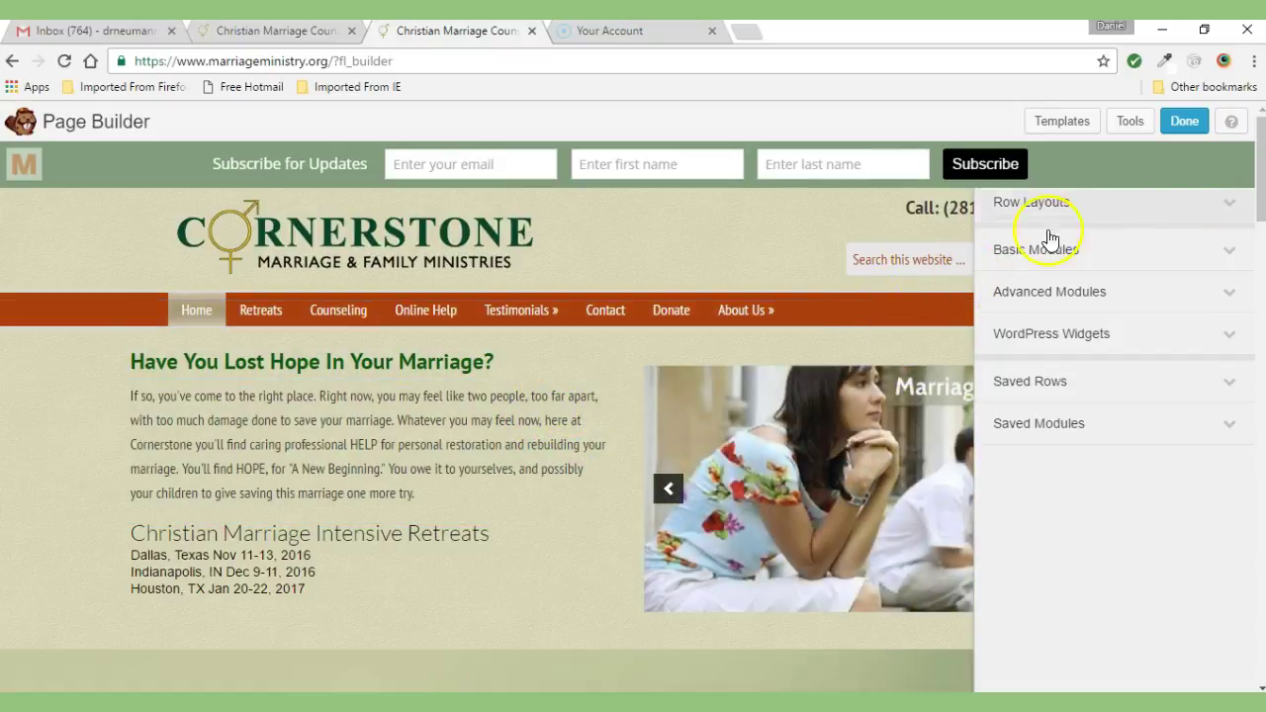
{"action": "left_click_drag", "start_coordinate": [1261, 148], "coordinate": [1262, 164]}
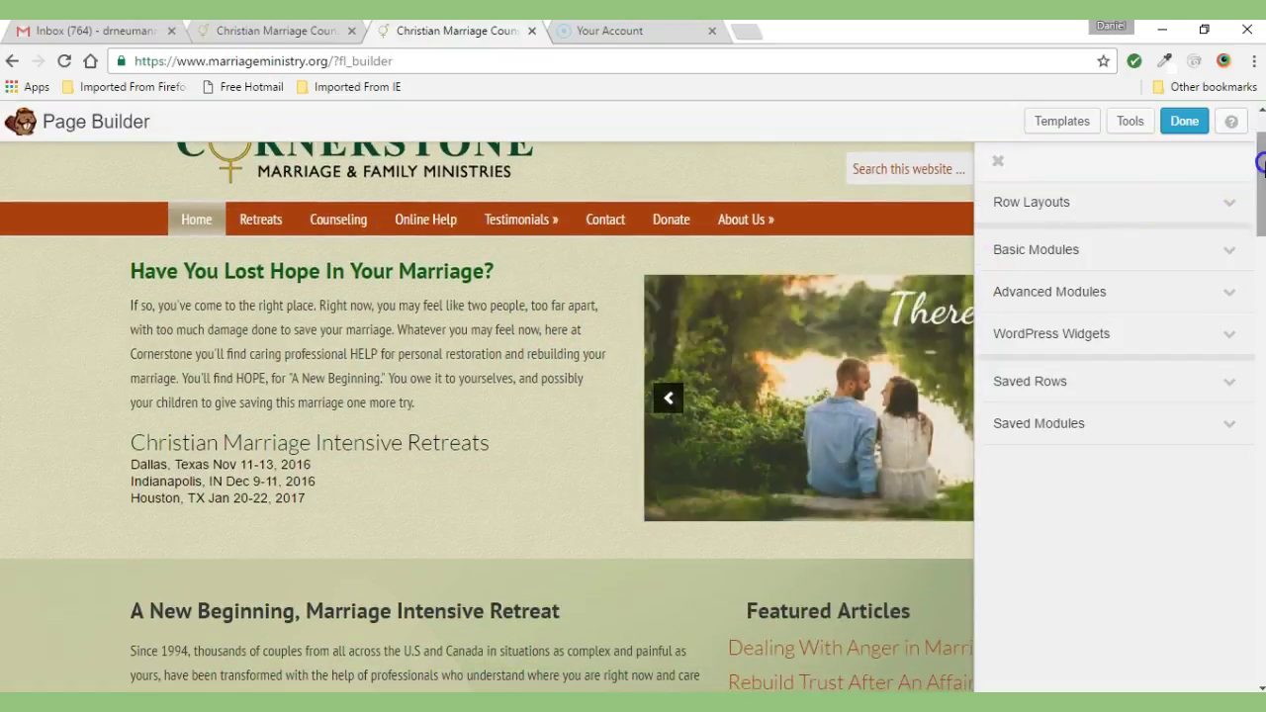
{"action": "left_click", "coordinate": [999, 167]}
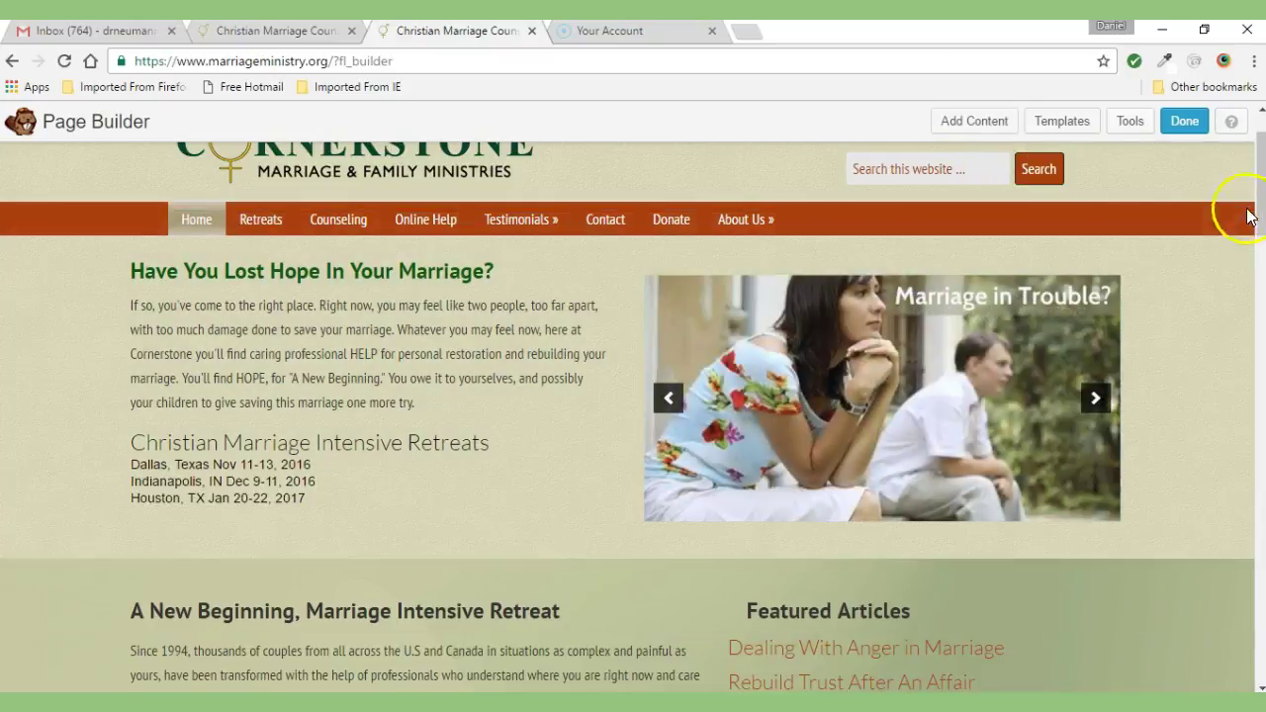
View the HTML settings of the image slider module beside the intro text and cancel without changes
{"action": "left_click_drag", "start_coordinate": [1259, 201], "coordinate": [1260, 280]}
{"action": "scroll", "coordinate": [945, 435], "scroll_direction": "up", "scroll_amount": 5}
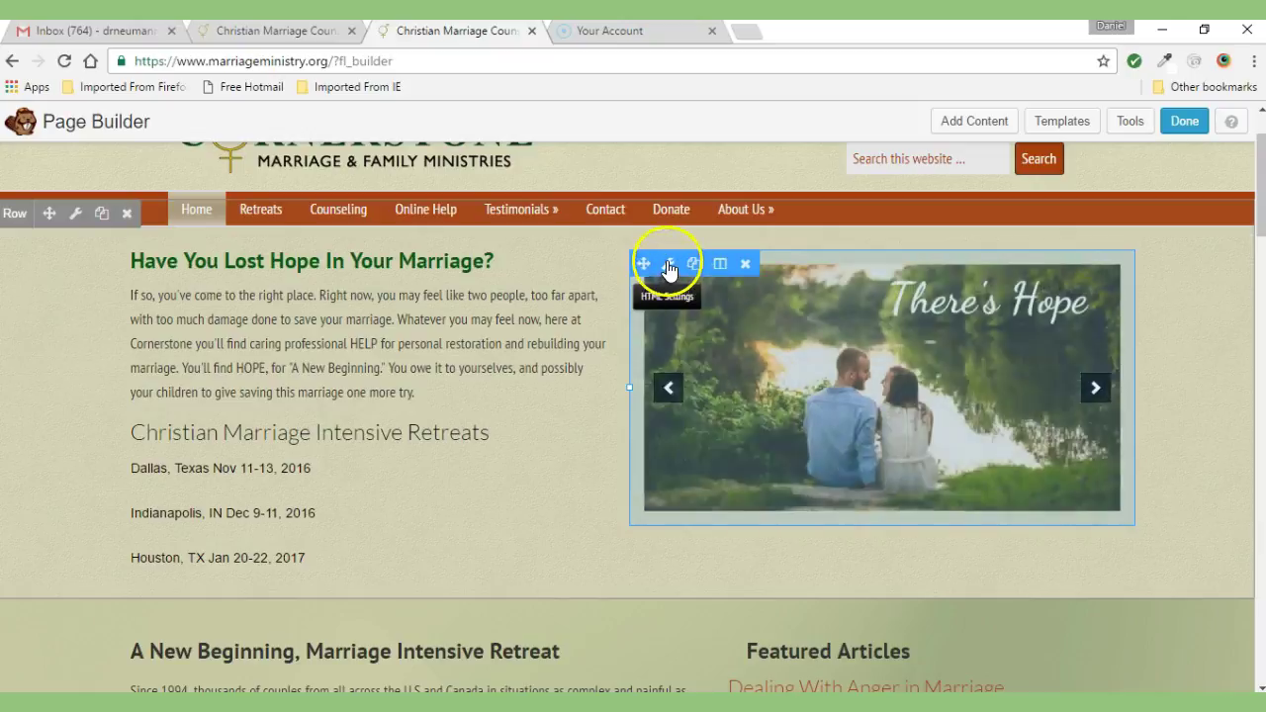
{"action": "left_click", "coordinate": [668, 273]}
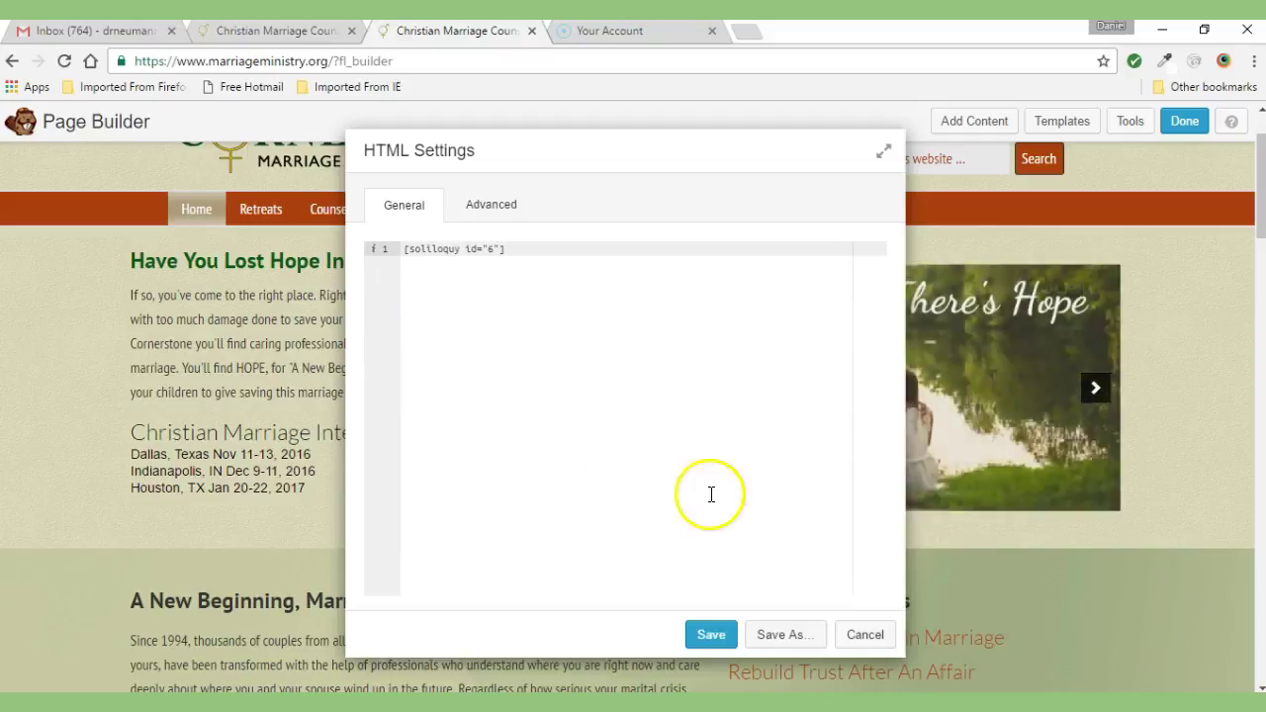
{"action": "left_click", "coordinate": [865, 635]}
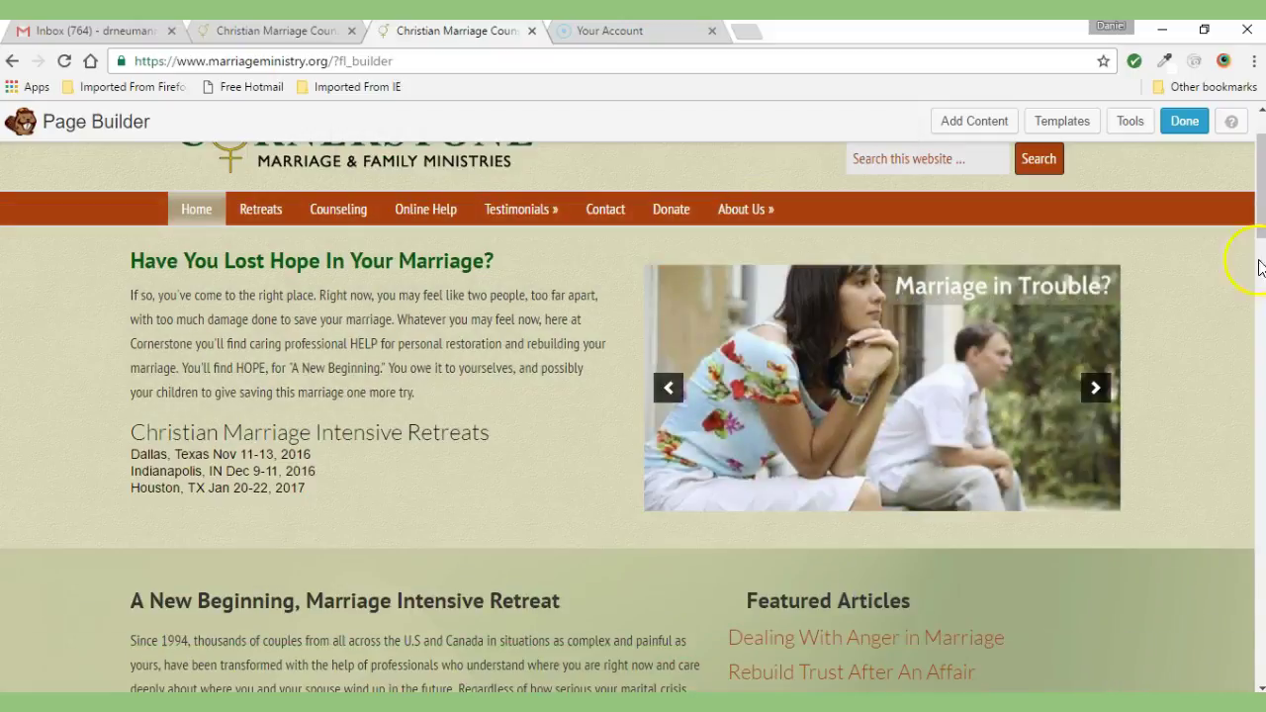
Open the settings of the counseling session photo beside the “Hour-a-Week” heading and start replacing its picture
{"action": "left_click_drag", "start_coordinate": [1258, 213], "coordinate": [1259, 307]}
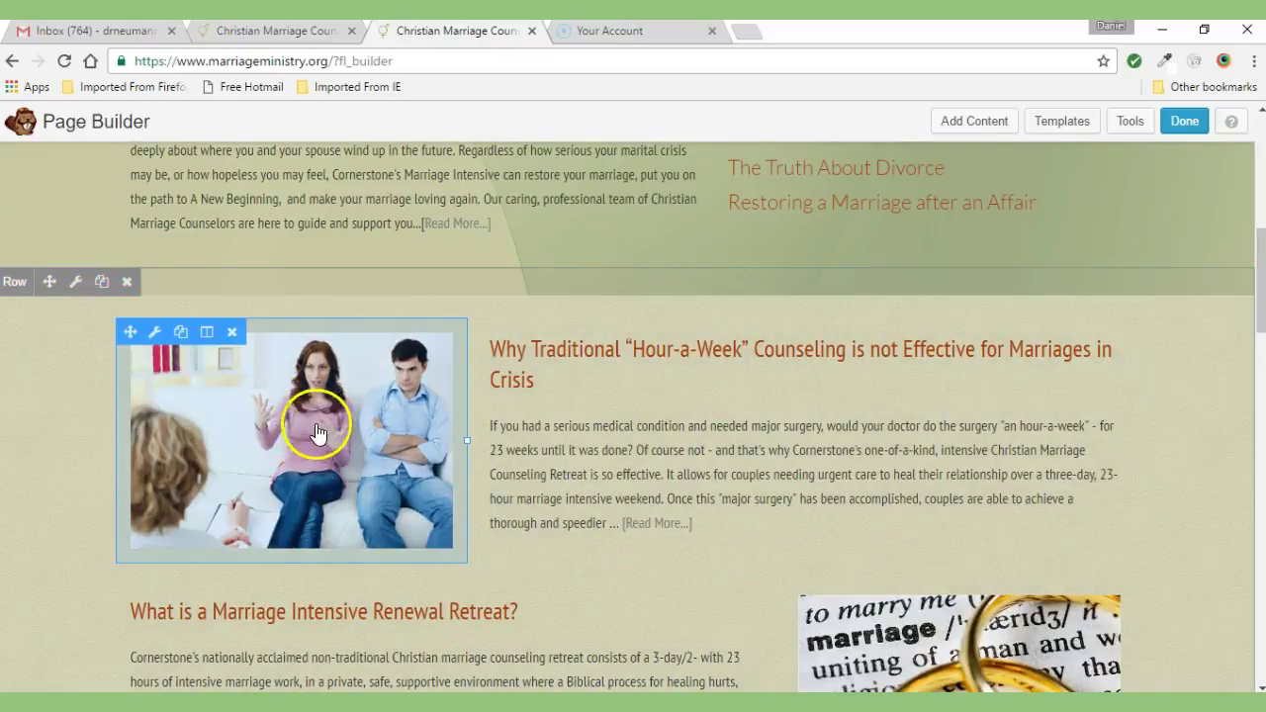
{"action": "left_click", "coordinate": [154, 333]}
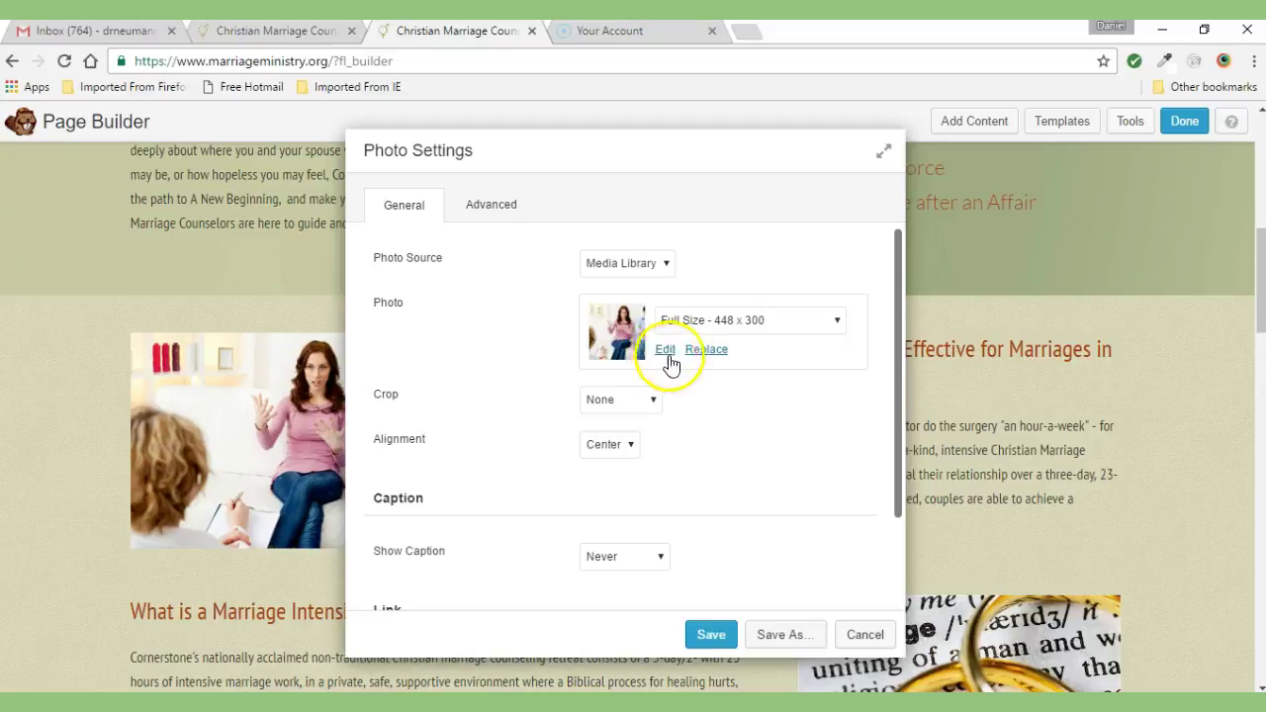
{"action": "left_click_drag", "start_coordinate": [555, 149], "coordinate": [711, 158]}
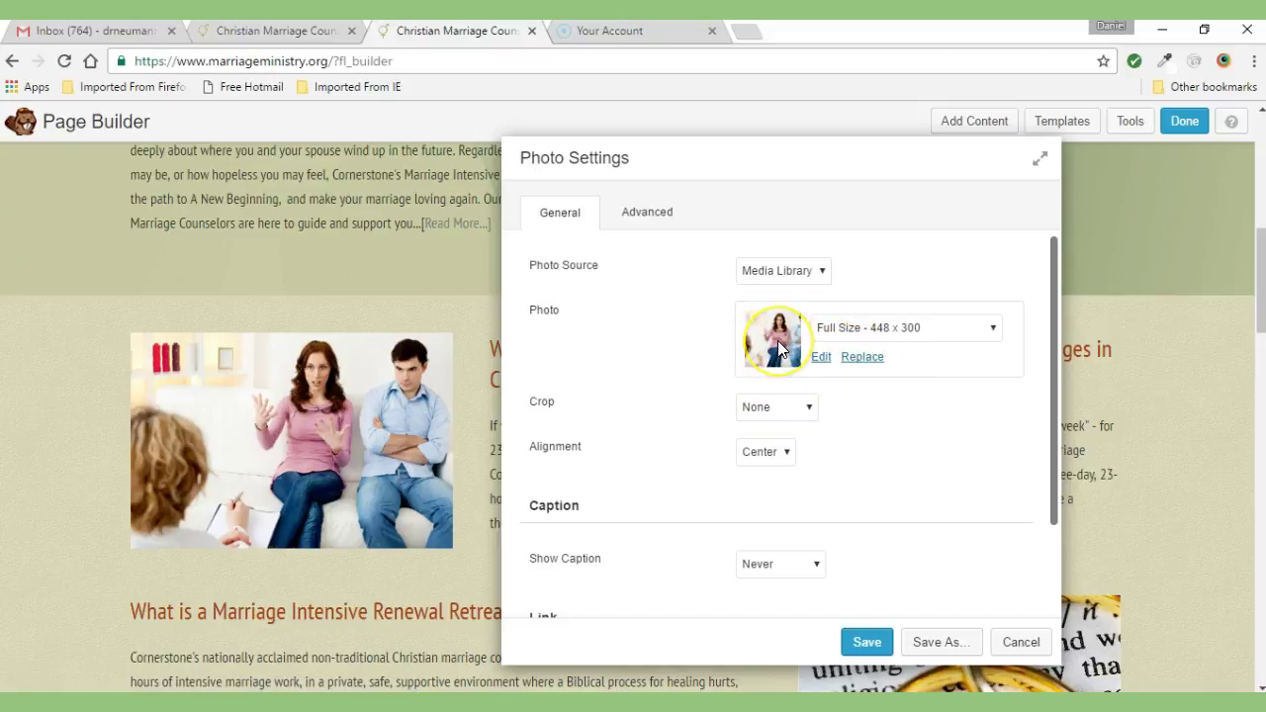
{"action": "left_click", "coordinate": [862, 358]}
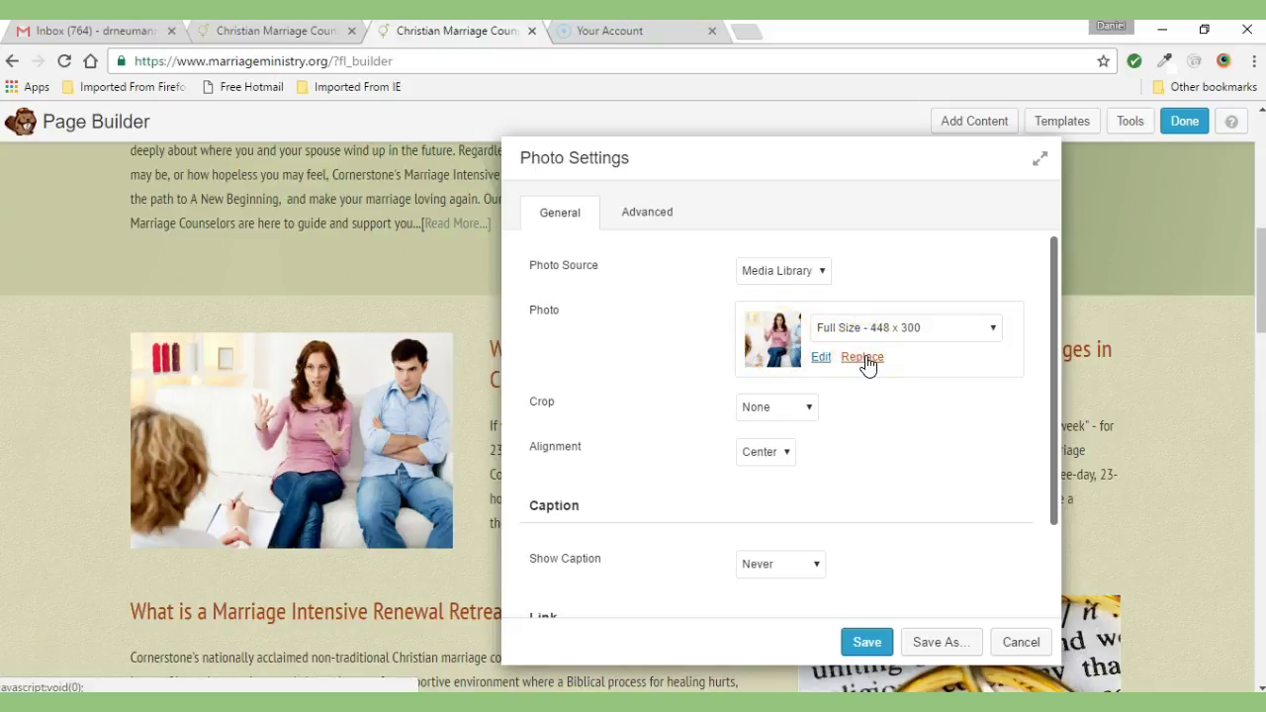
{"action": "left_click", "coordinate": [862, 358]}
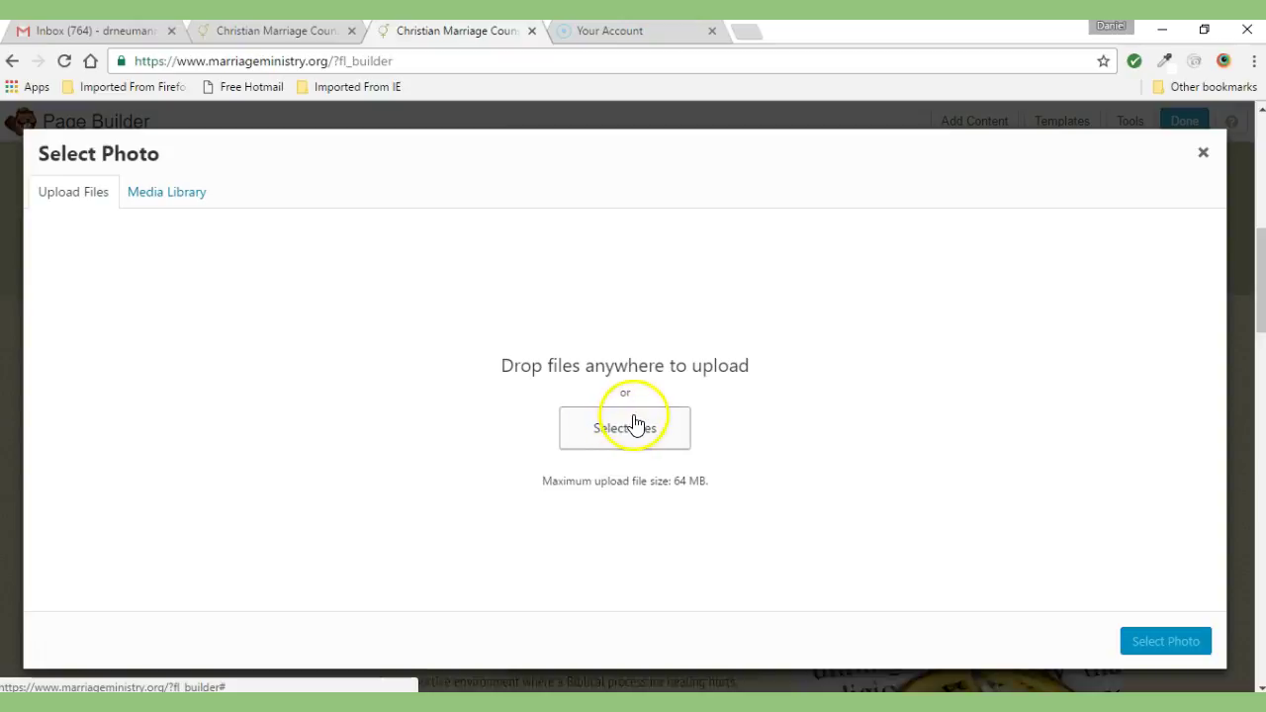
Browse the pictures in the Media Library that could replace the counseling session photo
{"action": "left_click", "coordinate": [174, 194]}
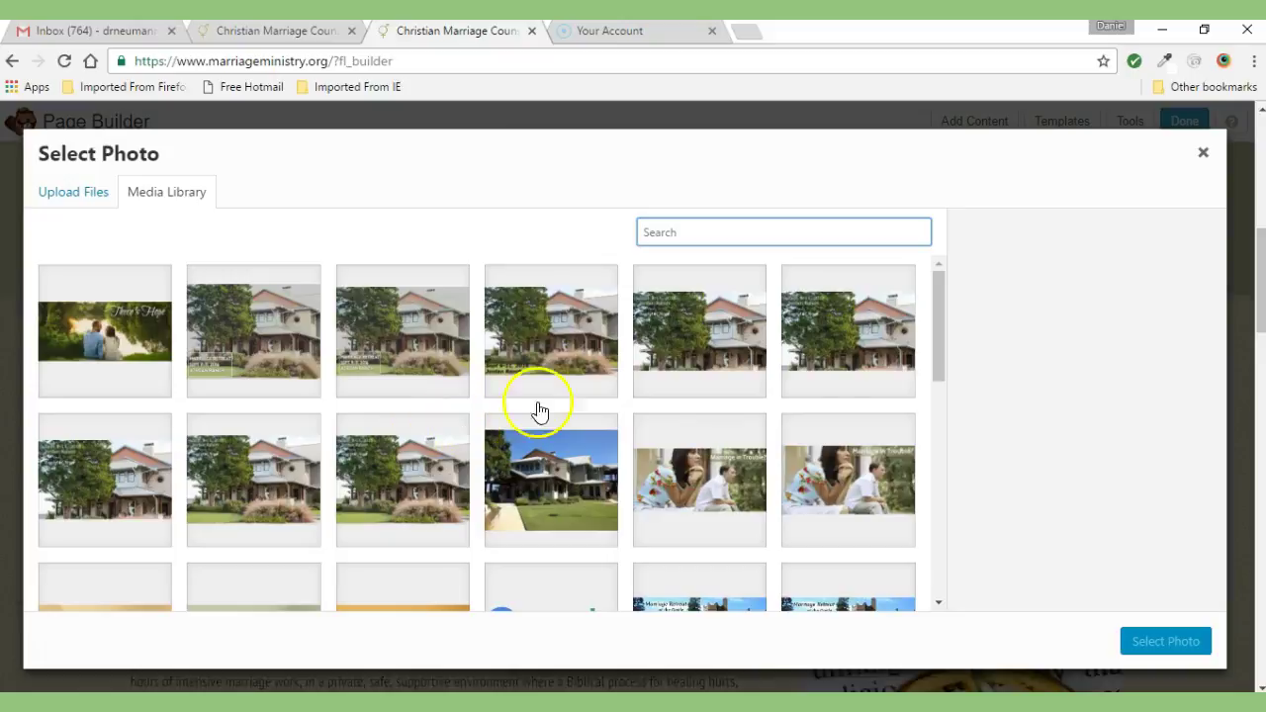
{"action": "left_click_drag", "start_coordinate": [941, 285], "coordinate": [943, 479]}
{"action": "left_click_drag", "start_coordinate": [951, 531], "coordinate": [937, 339]}
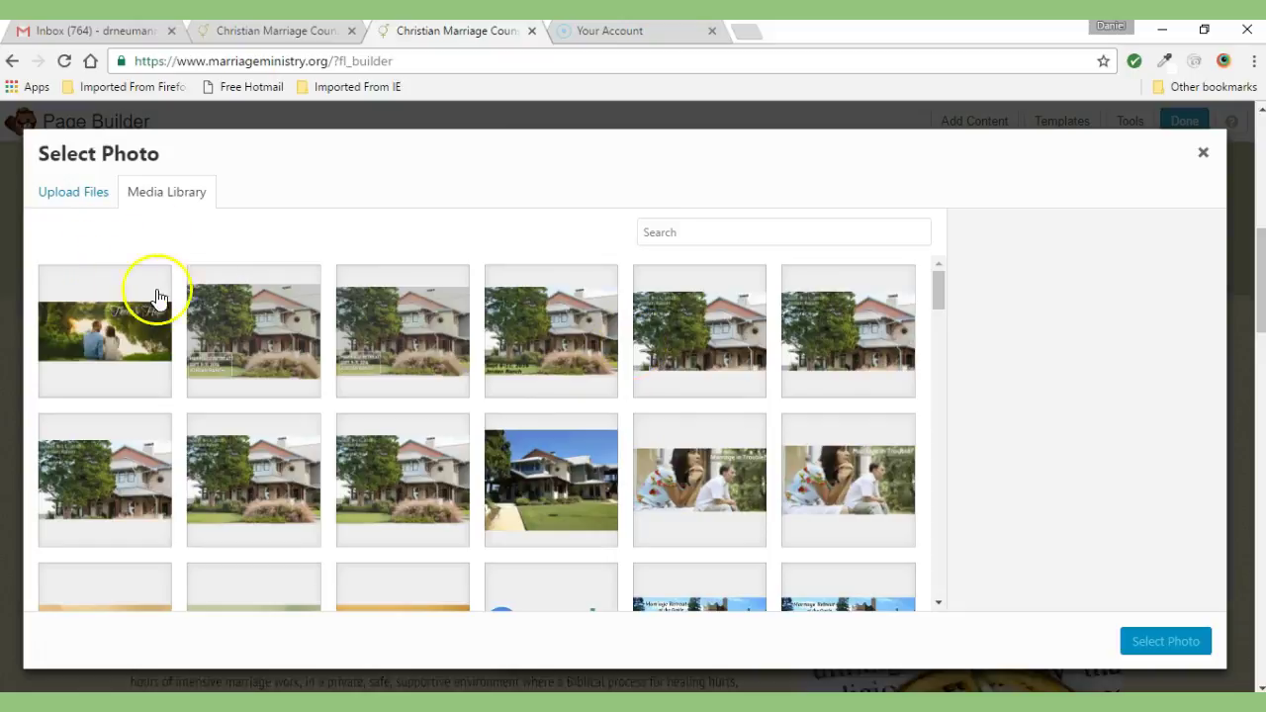
Open the file chooser for uploading a replacement photo, then cancel the upload and the photo settings without saving
{"action": "left_click", "coordinate": [60, 194]}
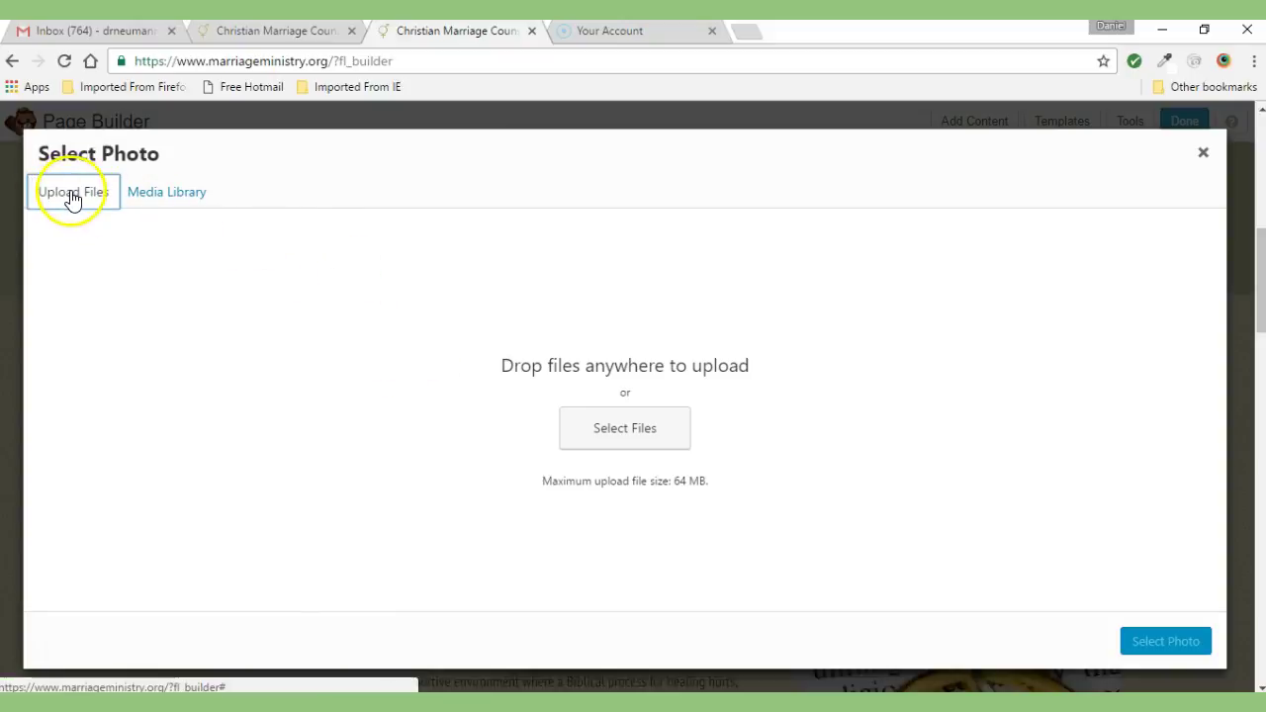
{"action": "left_click", "coordinate": [612, 434]}
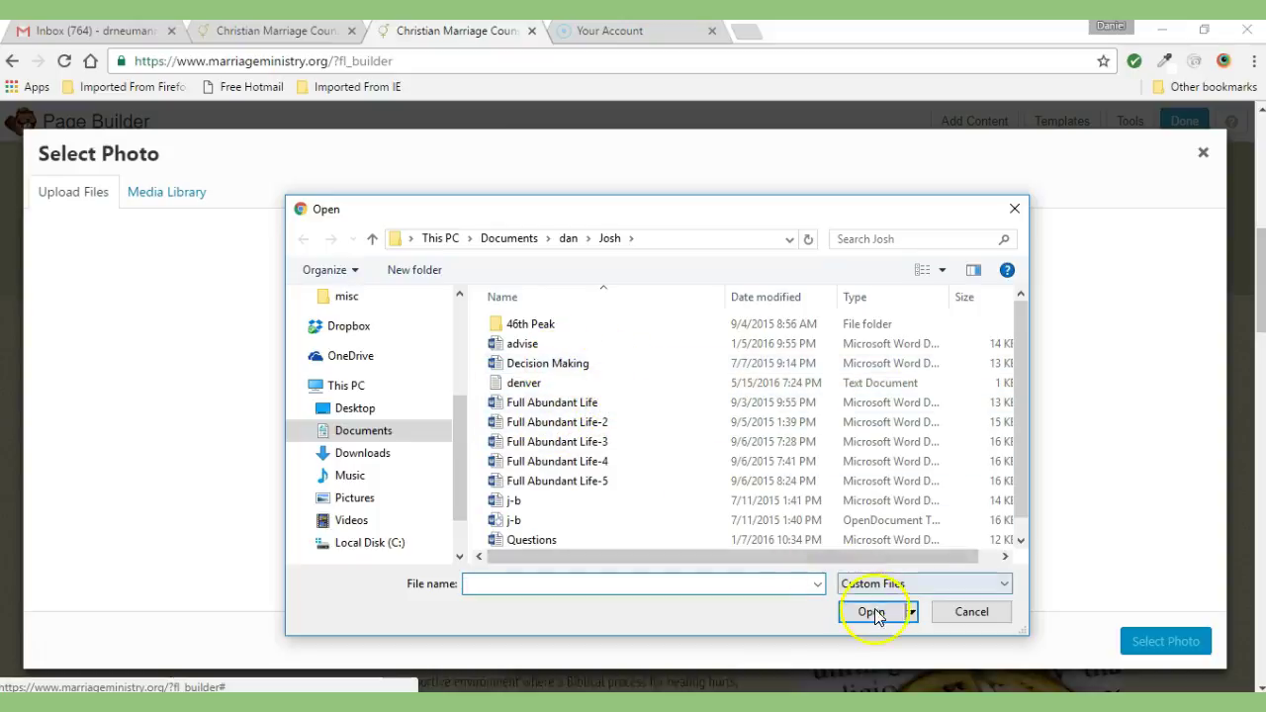
{"action": "left_click", "coordinate": [967, 611]}
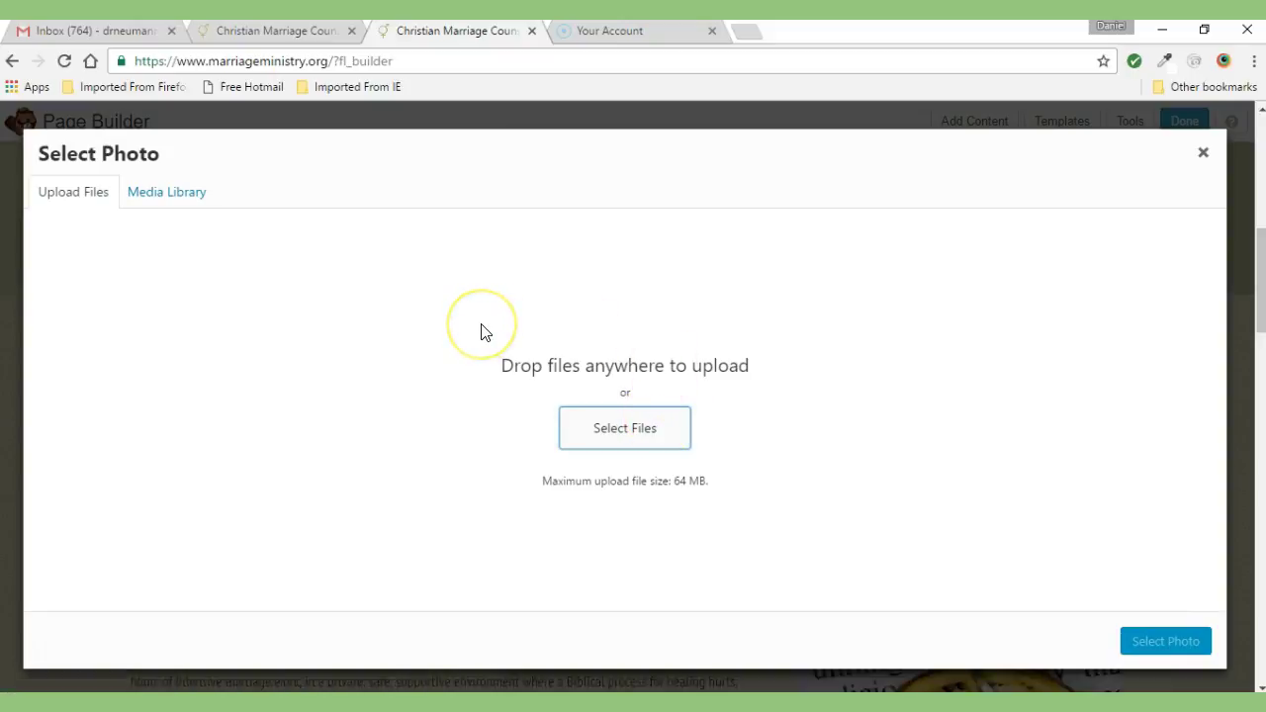
{"action": "left_click", "coordinate": [1202, 155]}
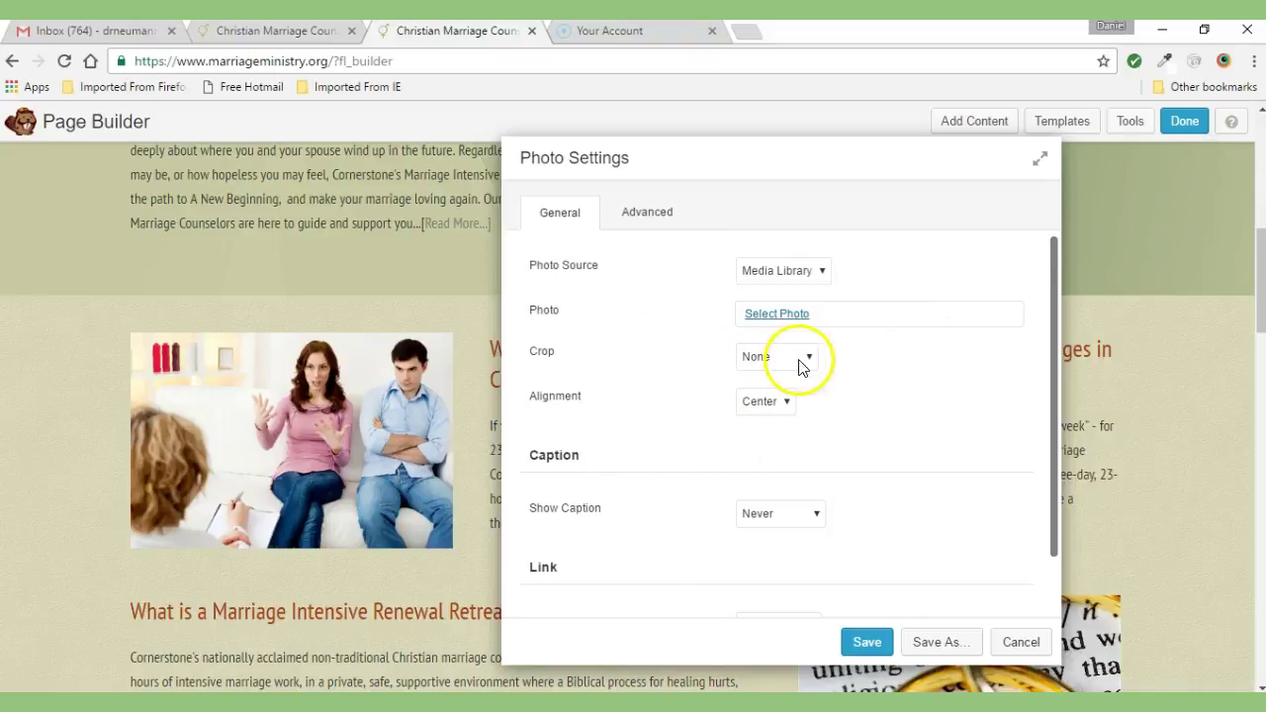
{"action": "left_click", "coordinate": [1013, 644]}
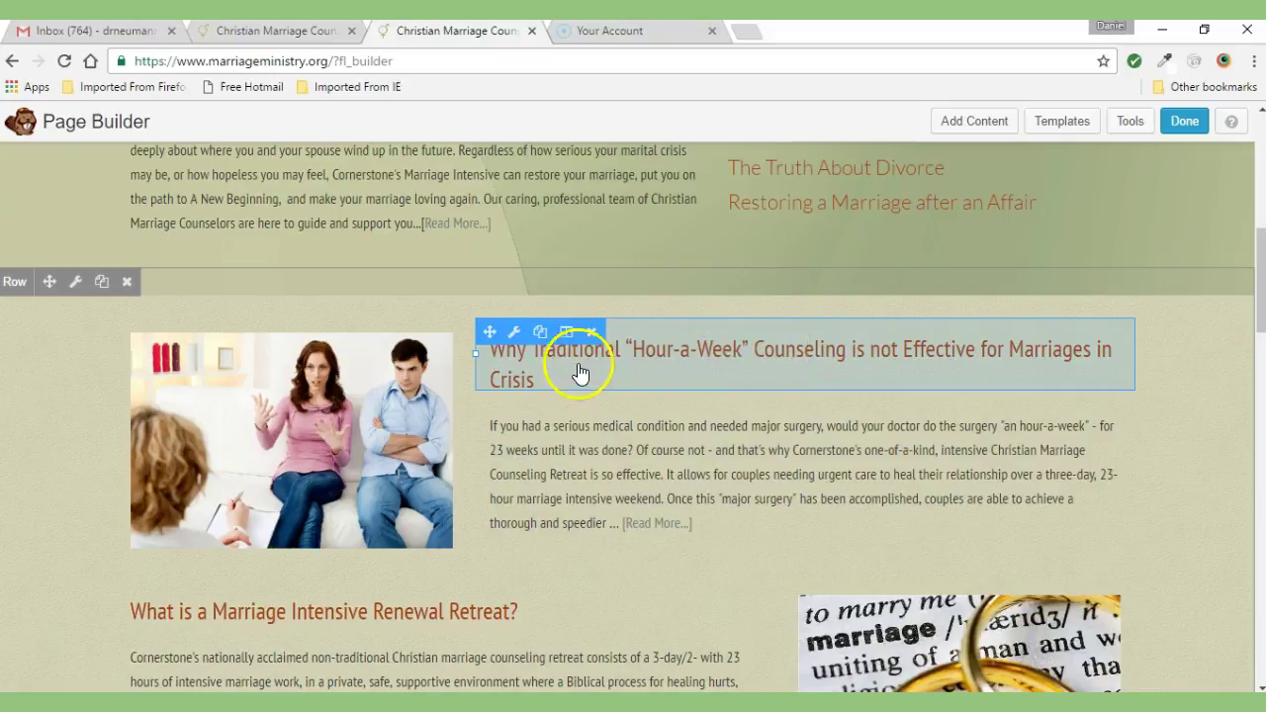
View the settings of the “Why Traditional “Hour-a-Week” Counseling” heading and cancel without changes
{"action": "left_click", "coordinate": [516, 334]}
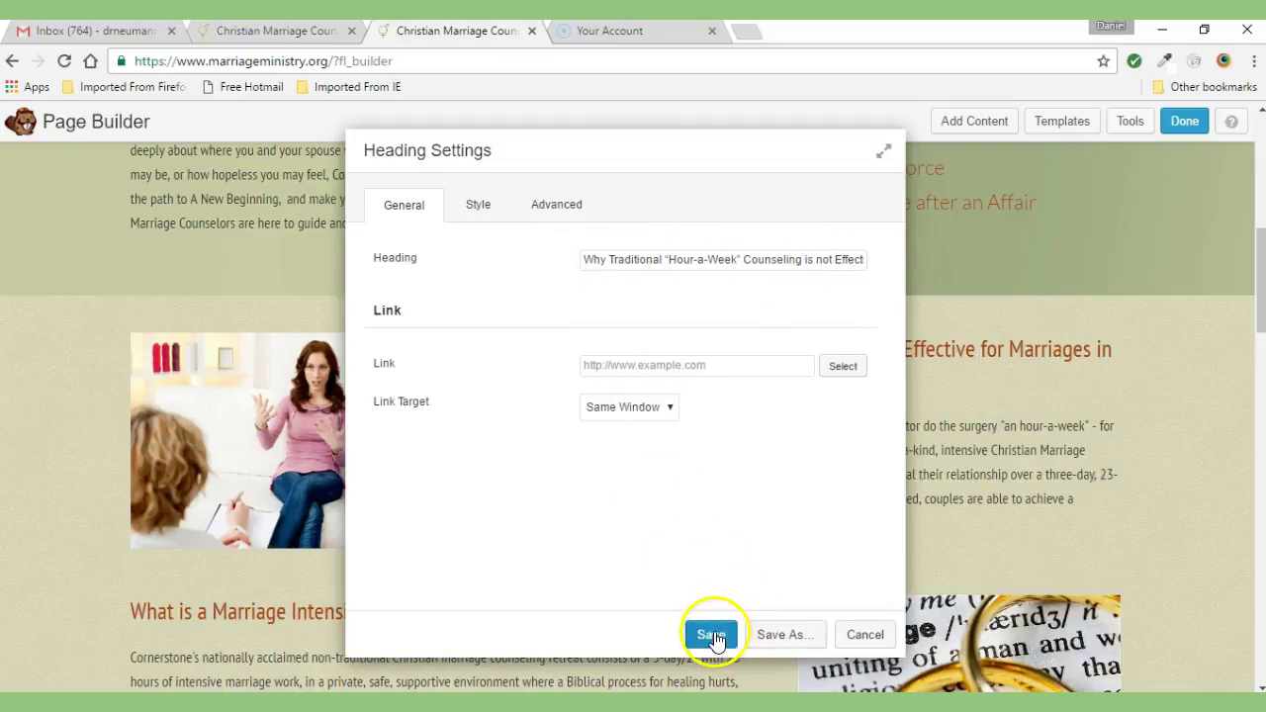
{"action": "left_click", "coordinate": [862, 634]}
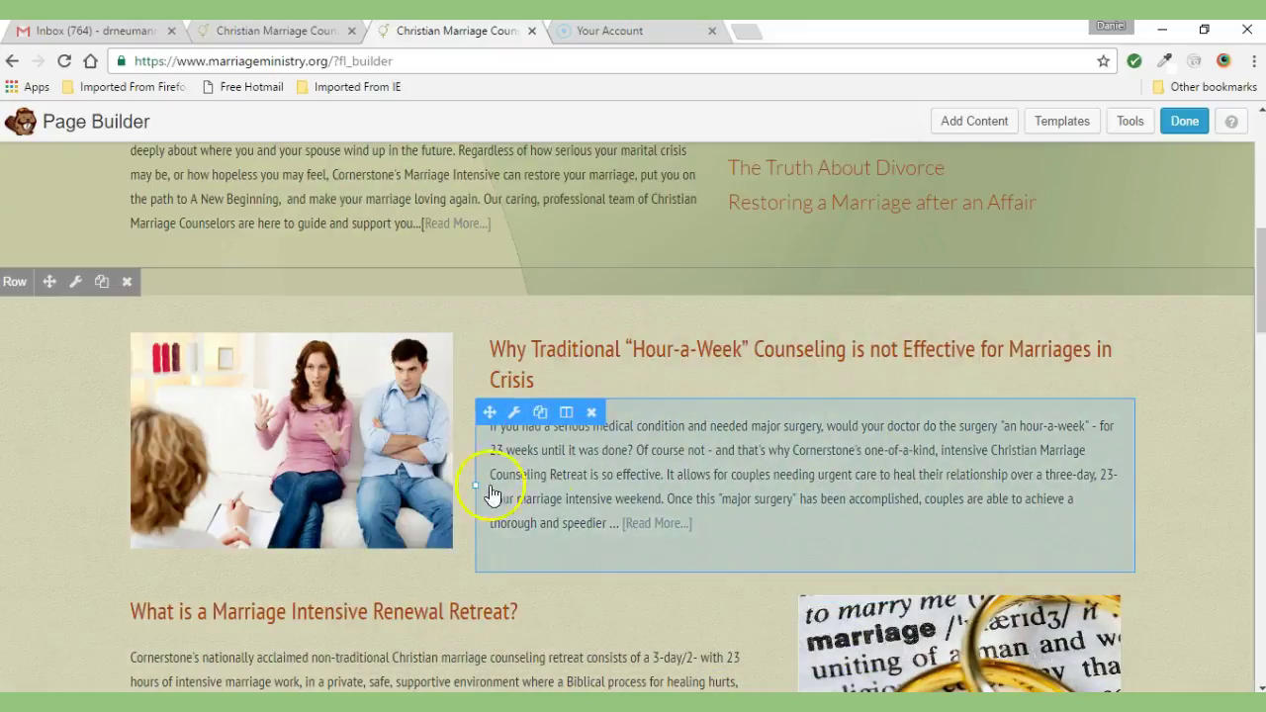
Examine the publish, save and discard choices for finishing the page, cancel them, and return to the start of the home page
{"action": "left_click", "coordinate": [1190, 122]}
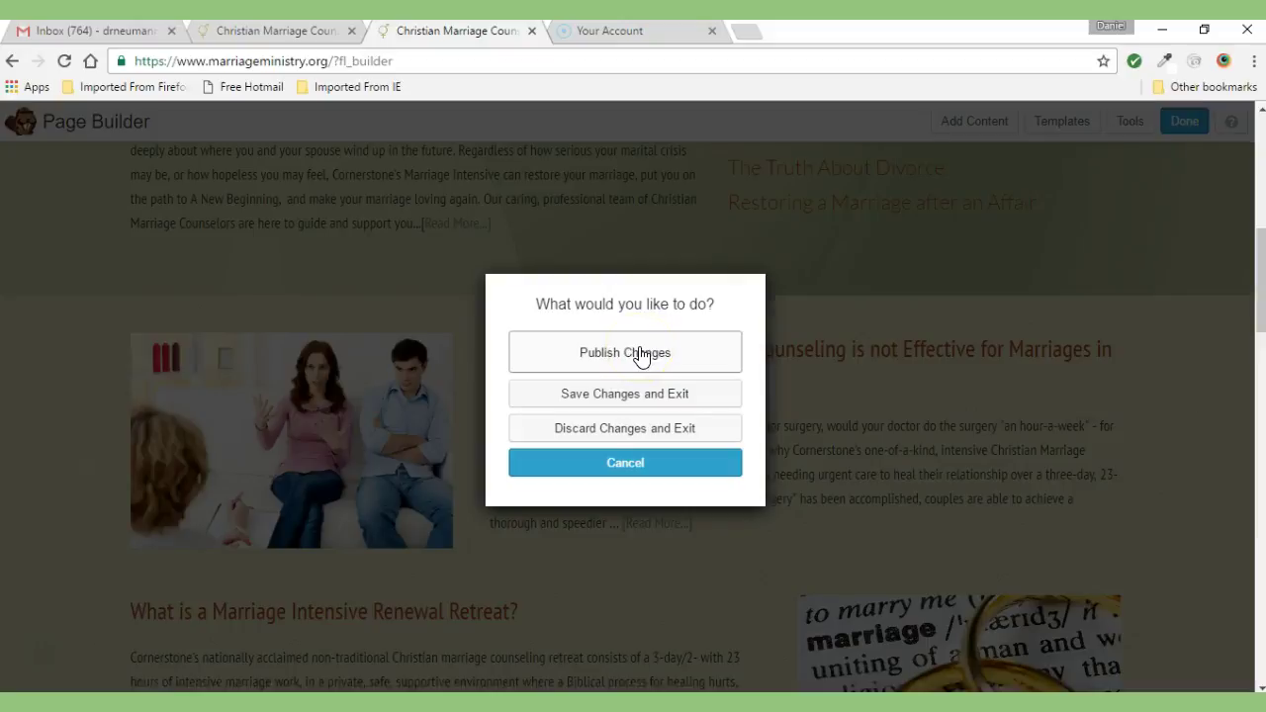
{"action": "left_click", "coordinate": [640, 462]}
{"action": "left_click_drag", "start_coordinate": [1252, 248], "coordinate": [1258, 148]}
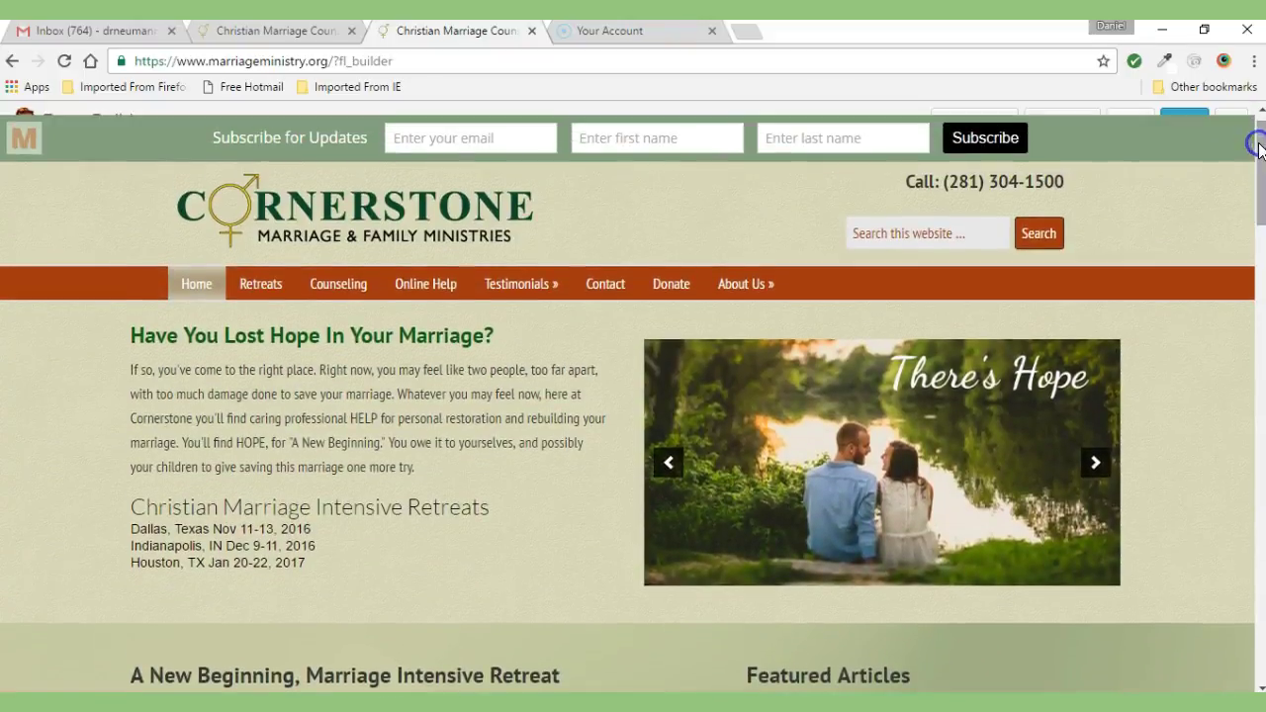